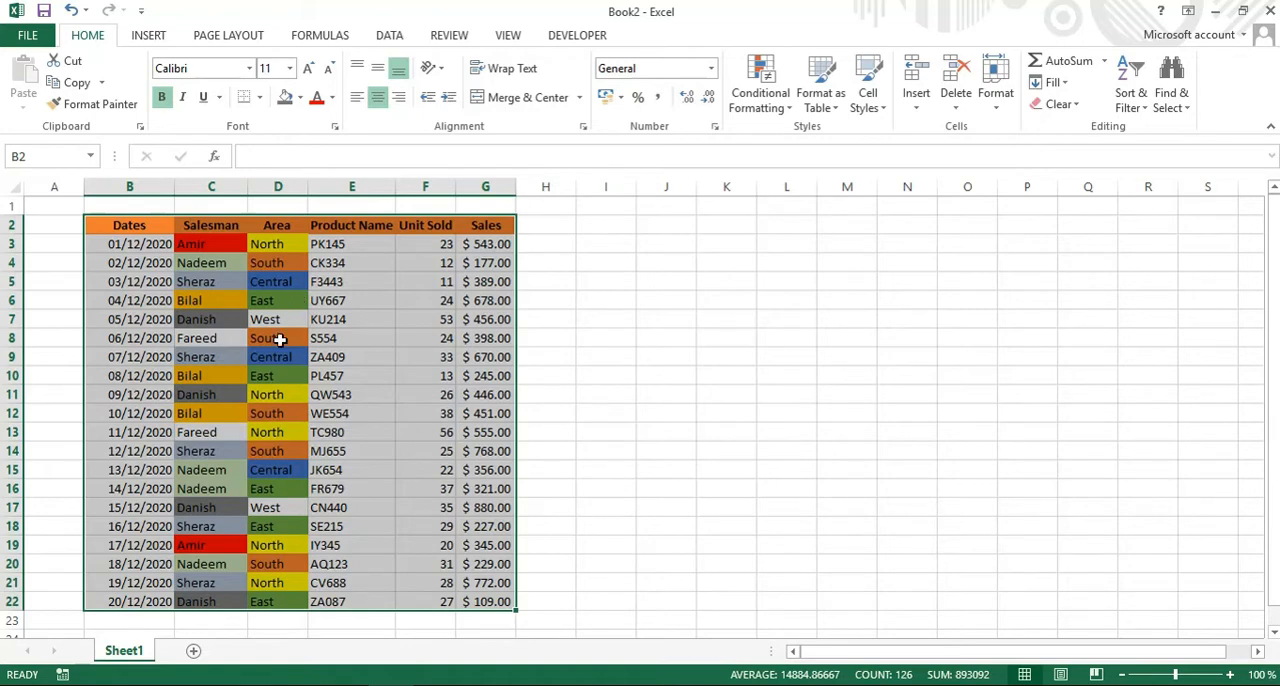
Create a PivotTable from the data range Sheet1!$B$2:$G$22, placed in the existing worksheet at cell J2.
click(285, 372)
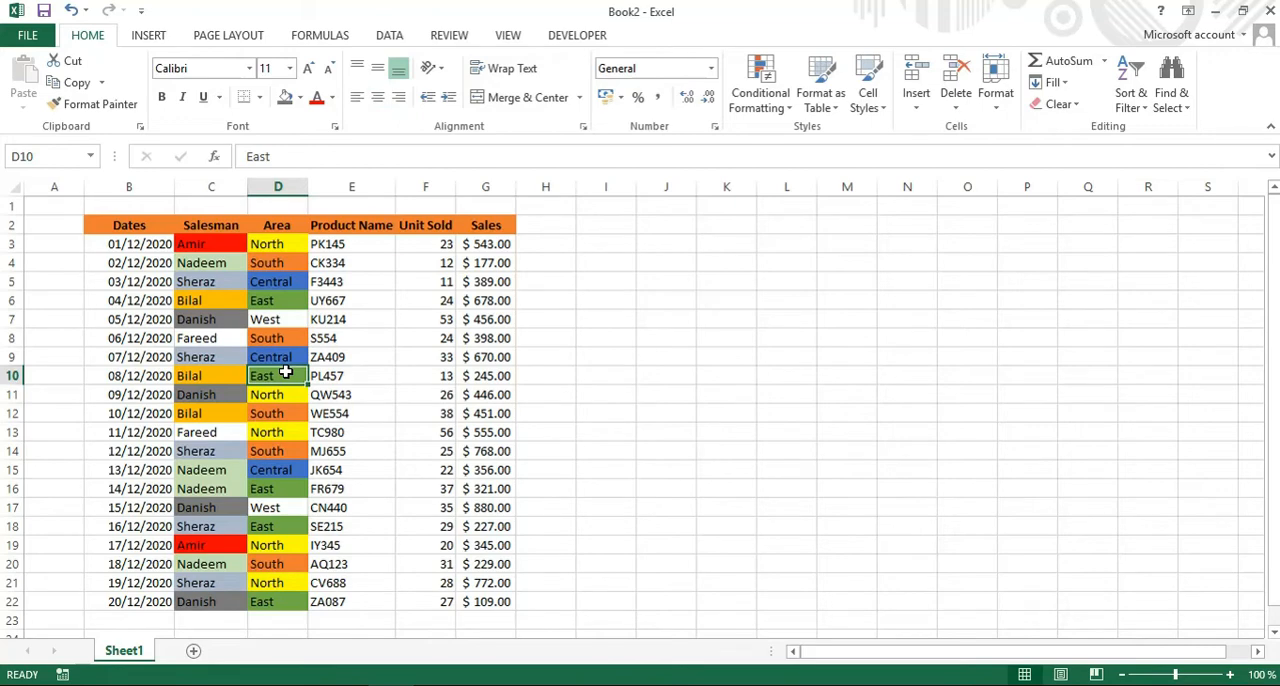
click(154, 40)
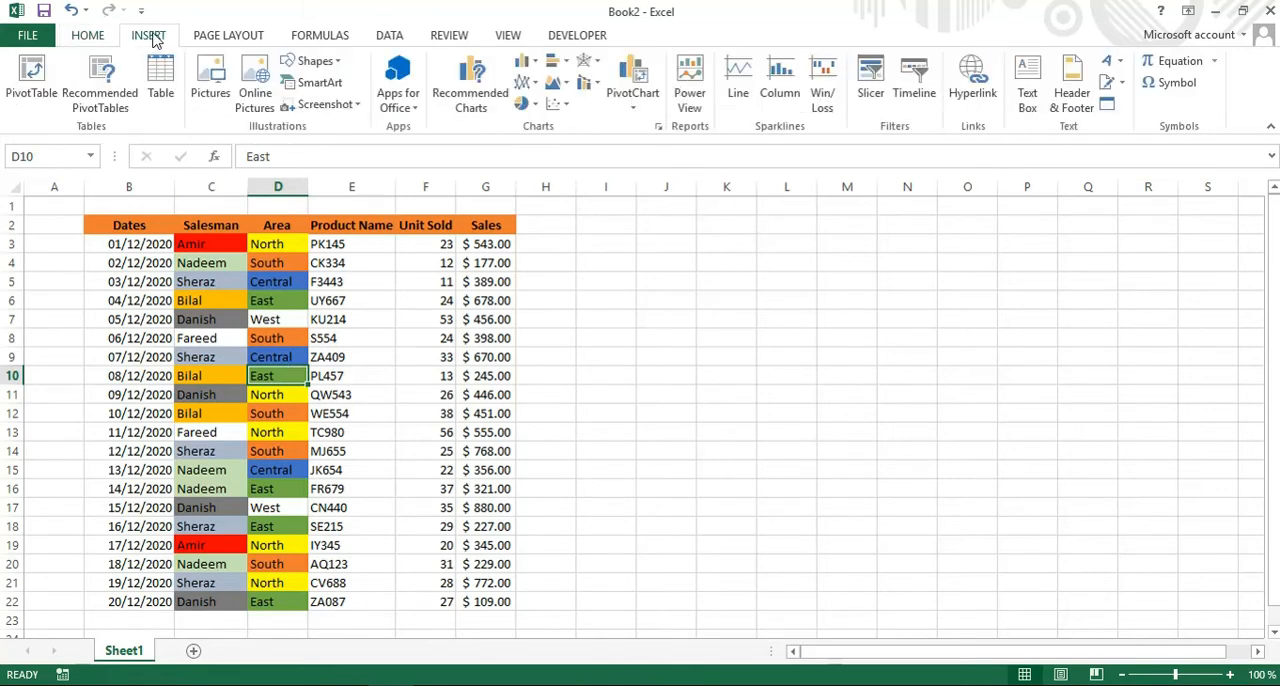
click(30, 80)
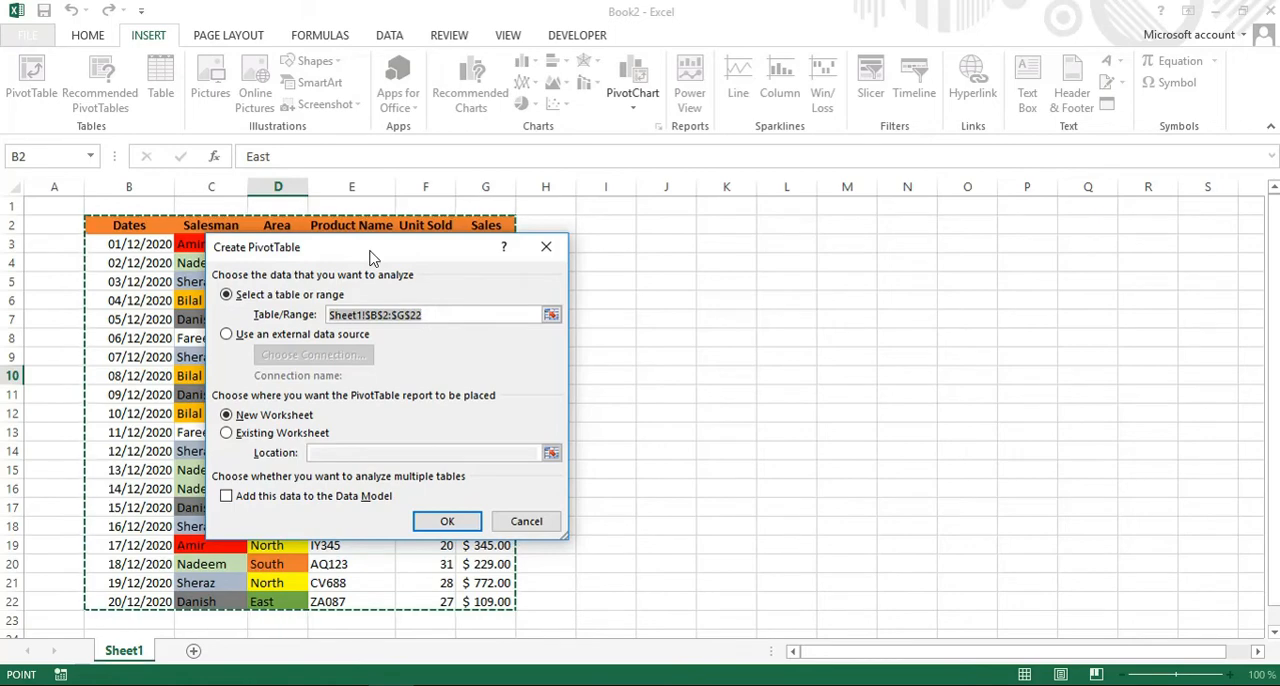
drag(370, 258, 621, 230)
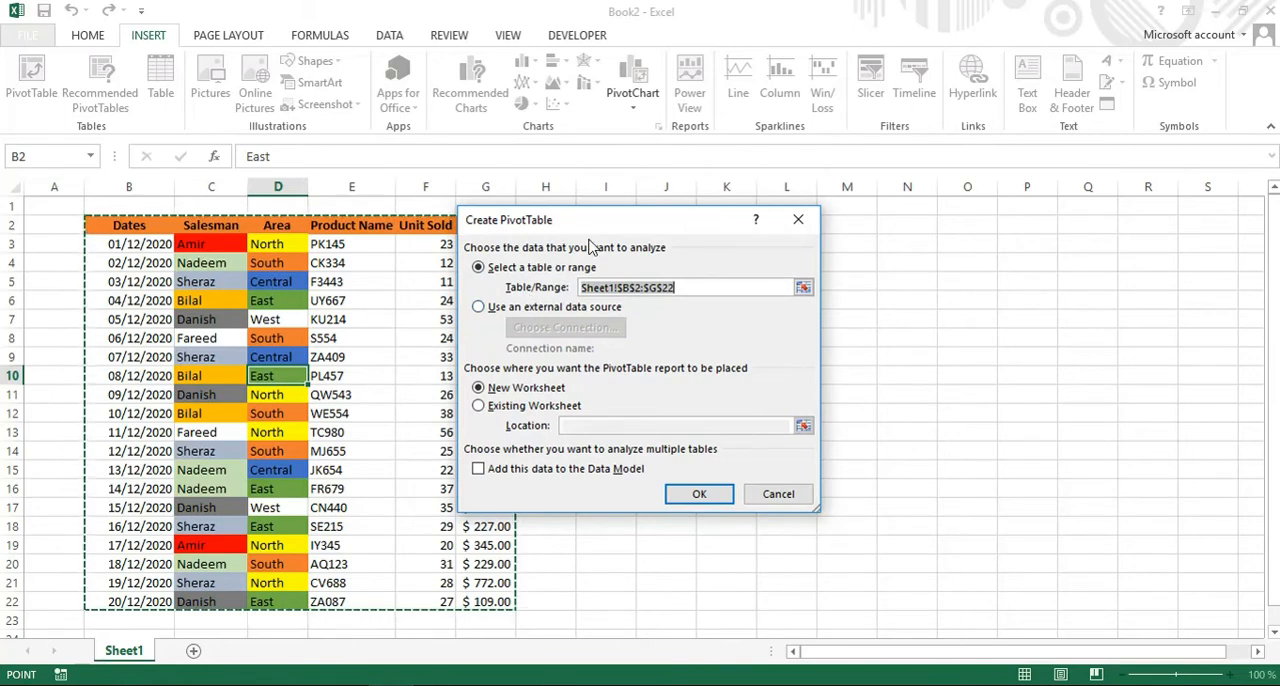
drag(603, 229, 684, 228)
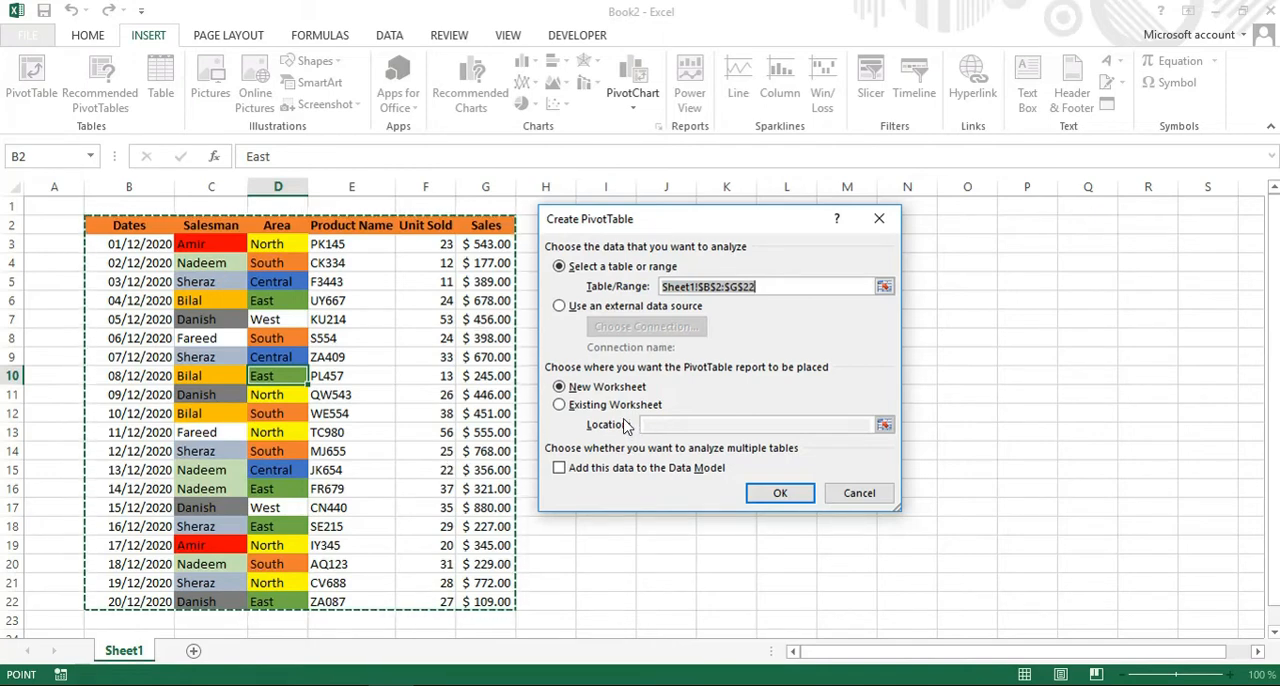
click(562, 406)
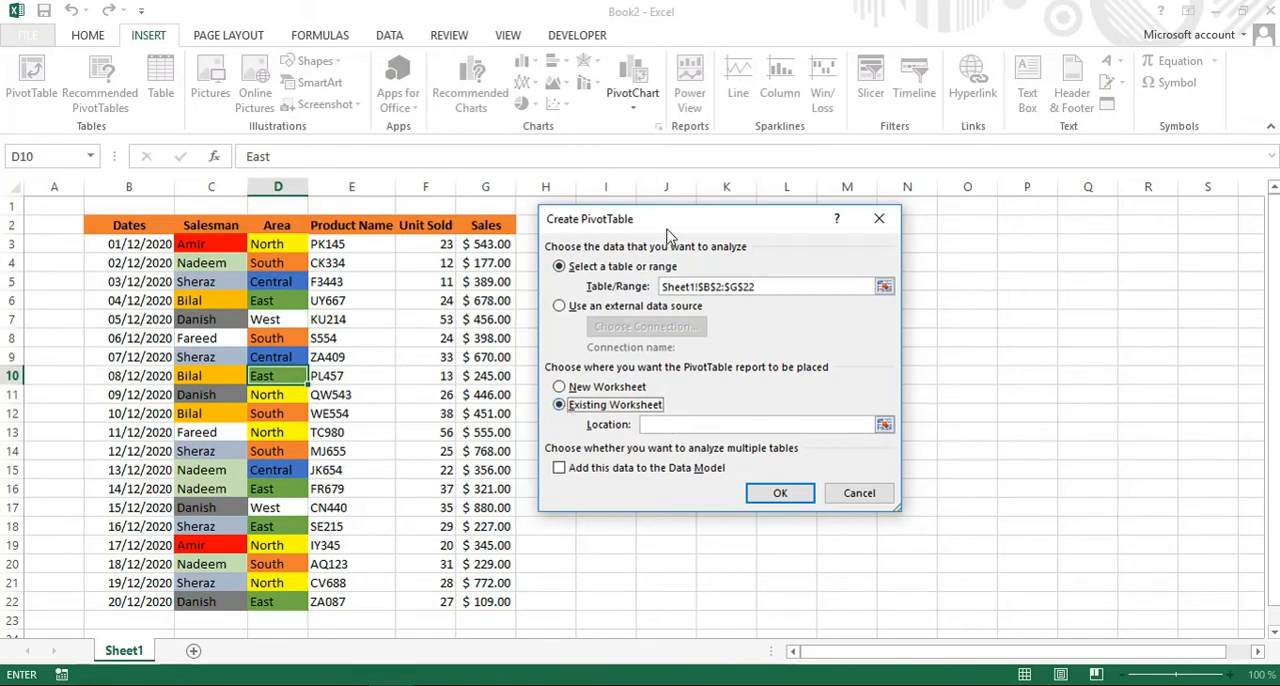
drag(685, 233, 346, 260)
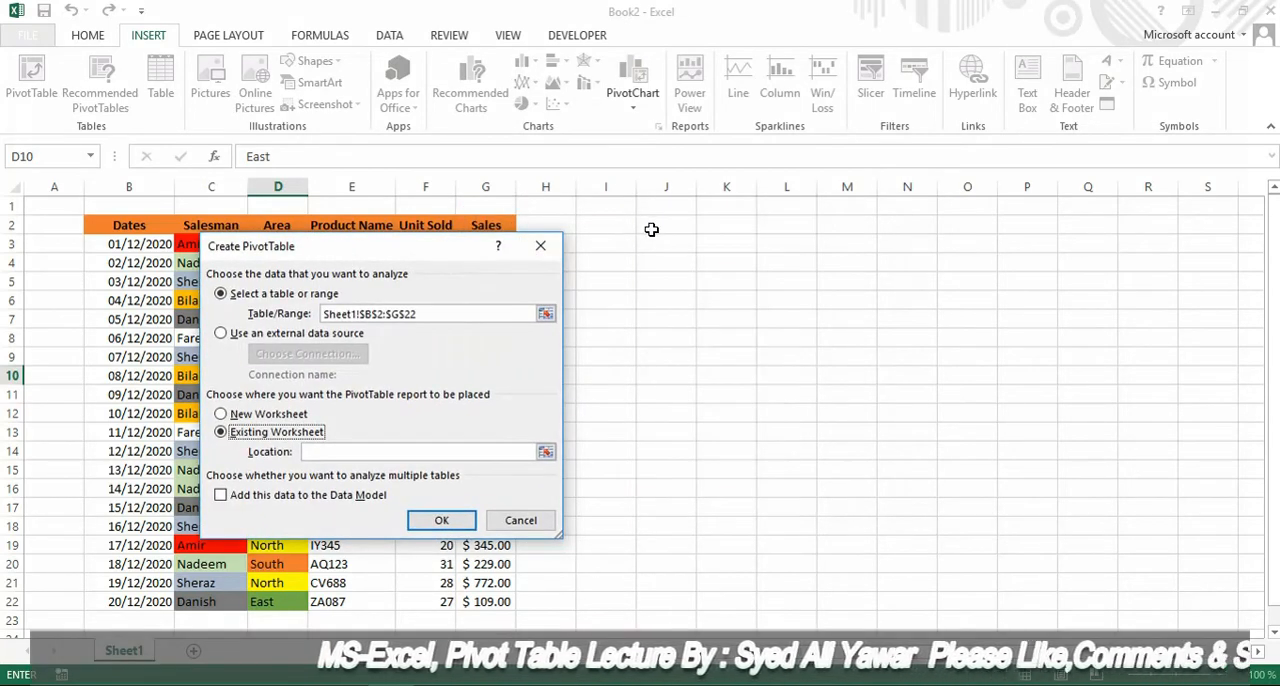
click(648, 227)
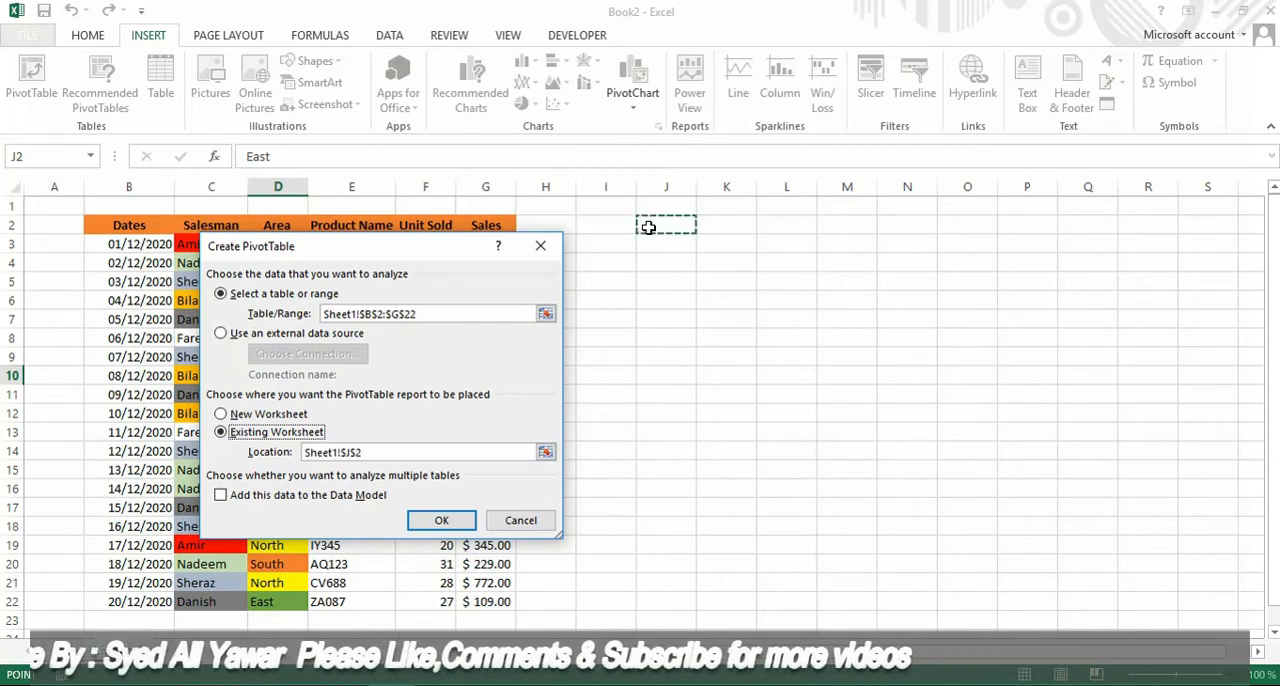
click(442, 521)
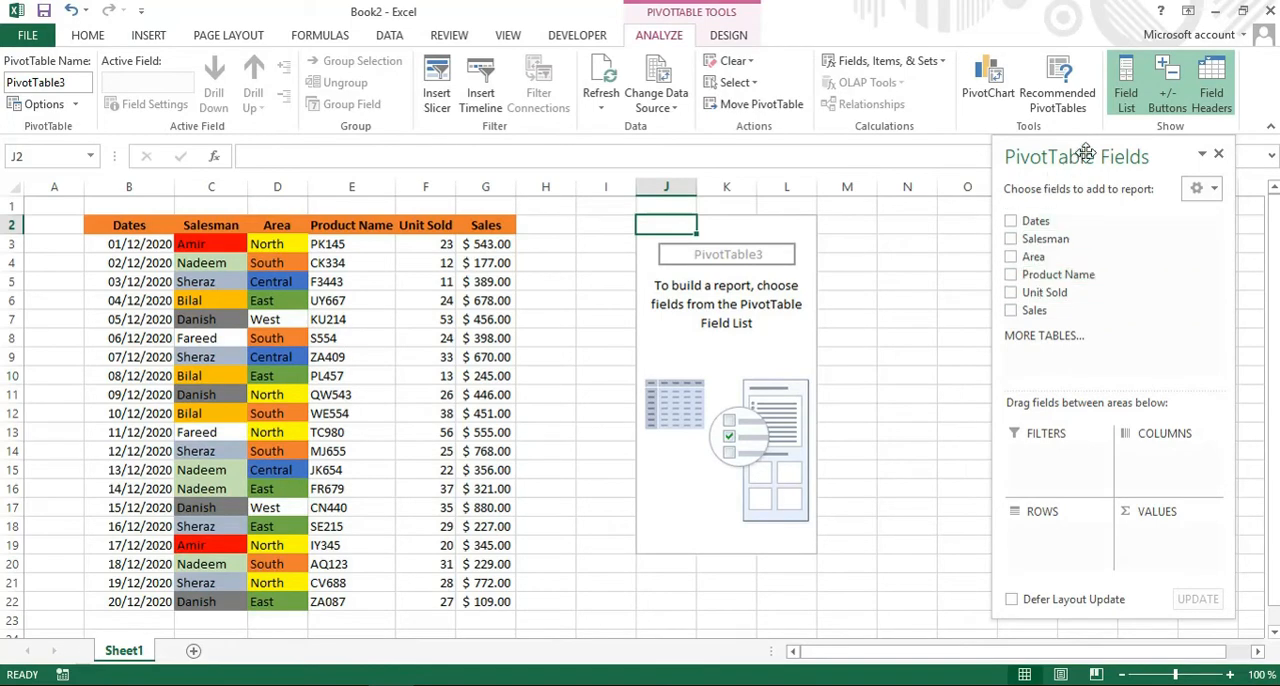
Add Area to the PivotTable's rows and Sales to its values as Sum of Sales.
drag(1087, 160, 631, 177)
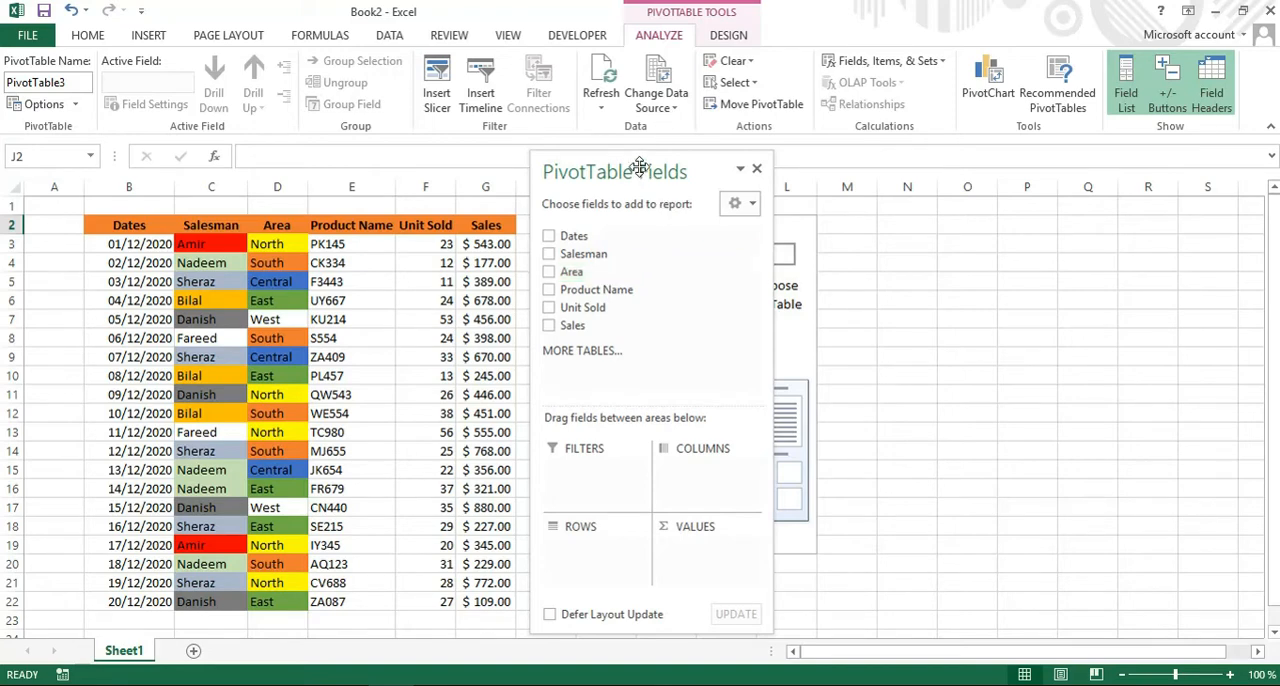
drag(640, 166, 1147, 152)
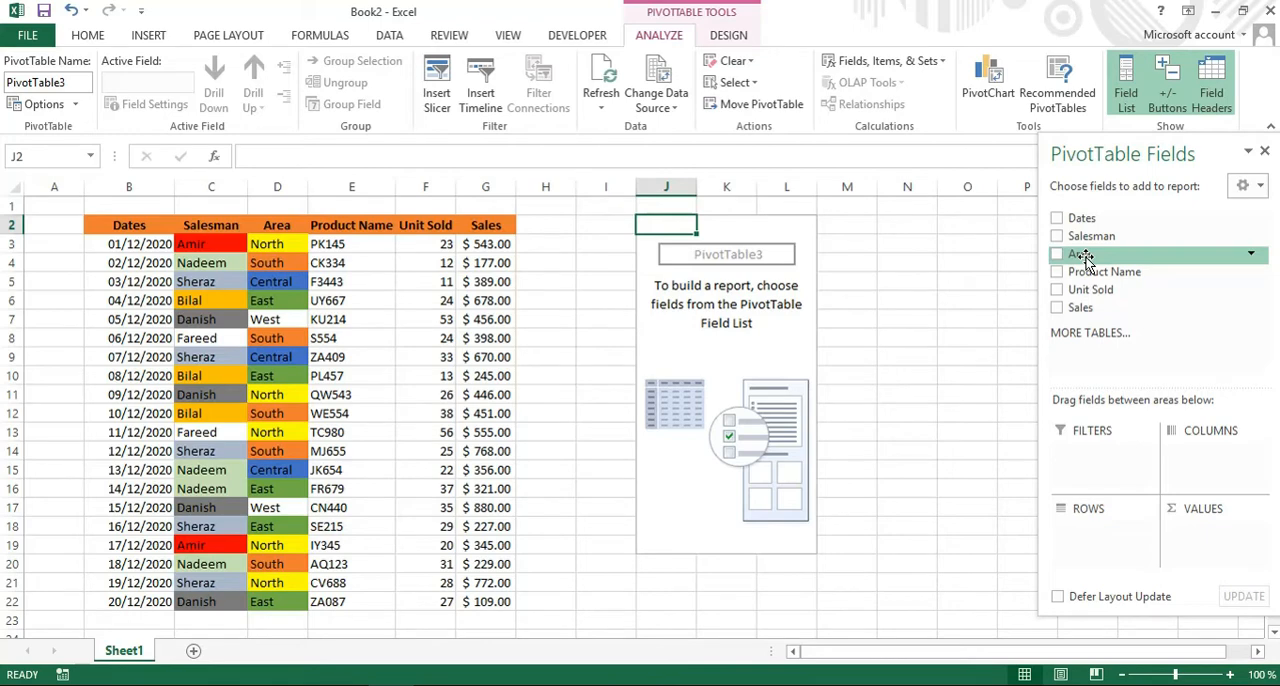
drag(1085, 257, 1097, 541)
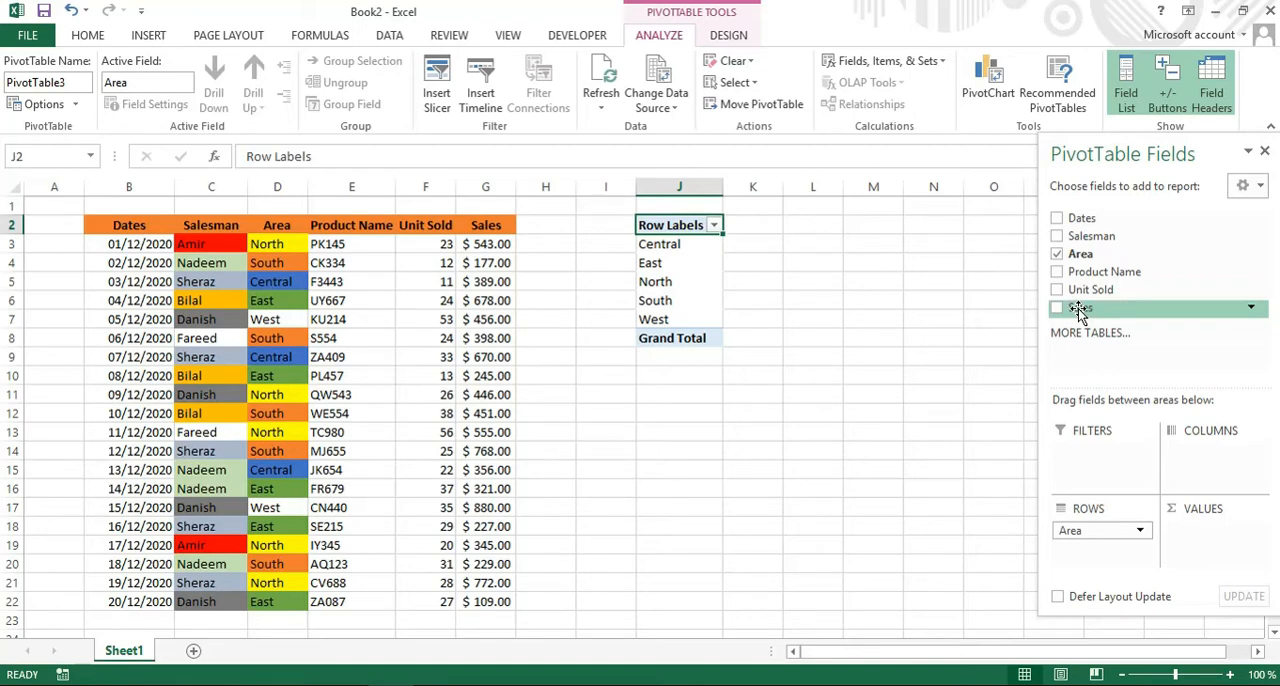
drag(1078, 308, 1193, 545)
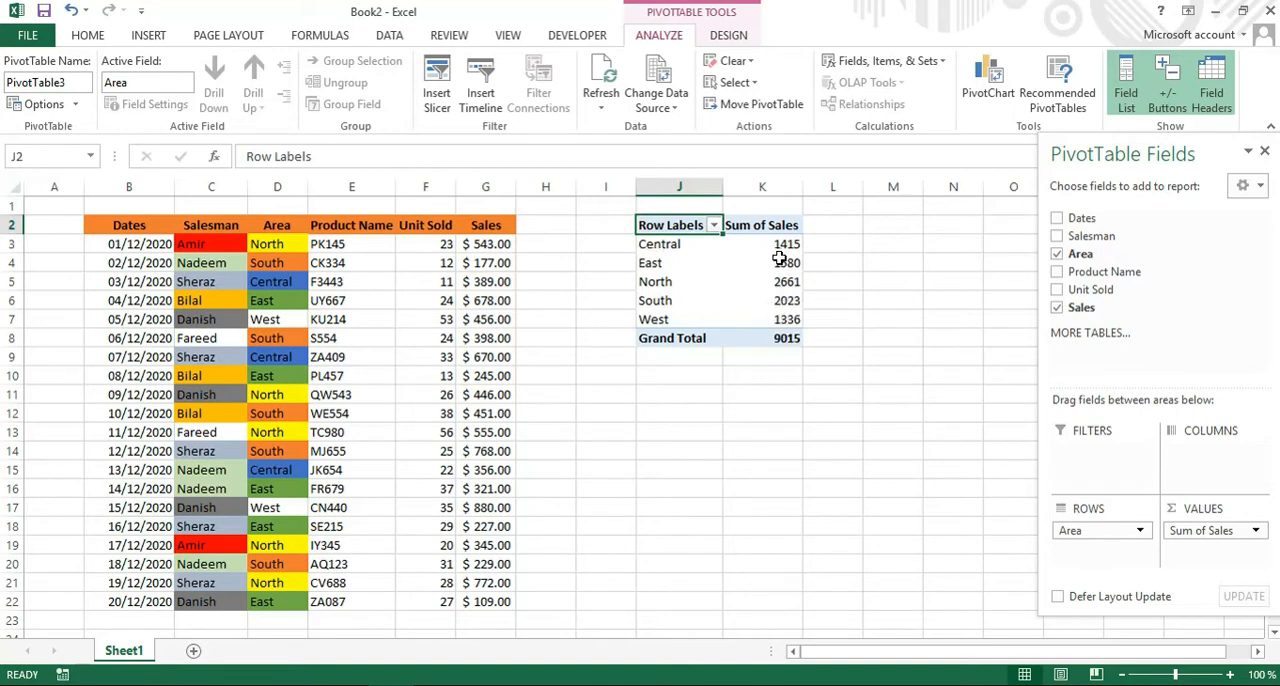
Extract the records behind the Central area's Sum of Sales to a new sheet and widen its Dates column to show full dates.
mouse_move(779, 258)
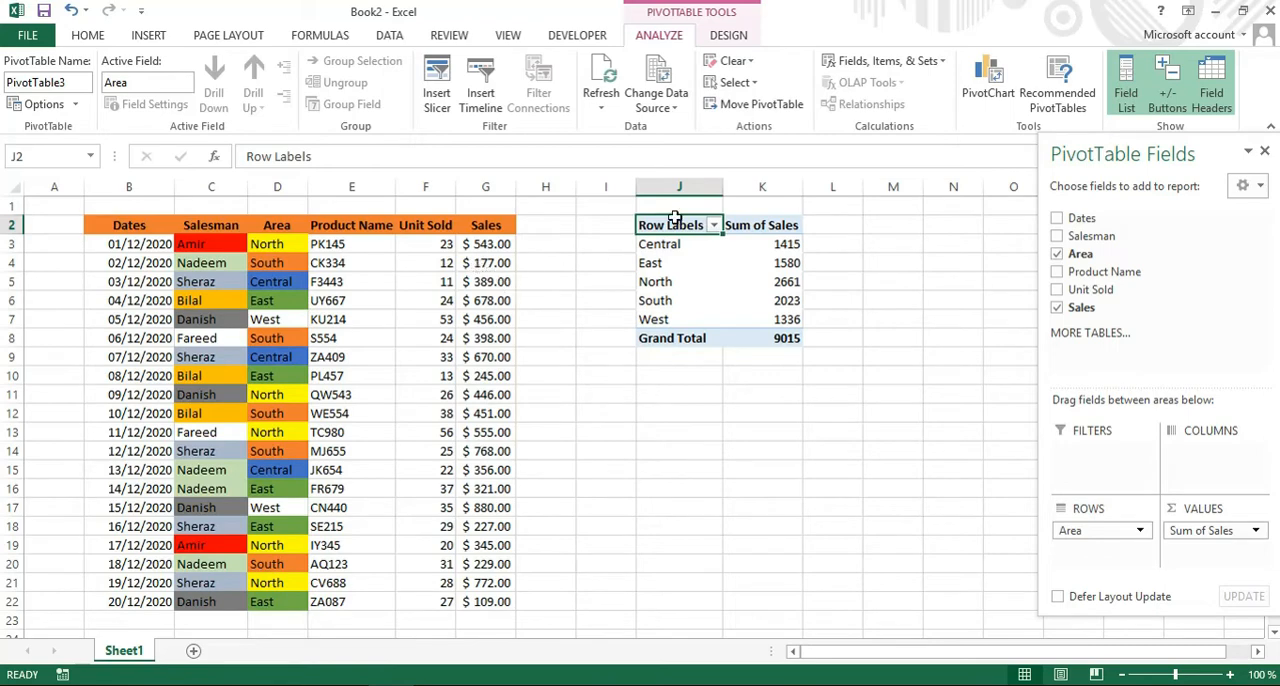
double_click(787, 246)
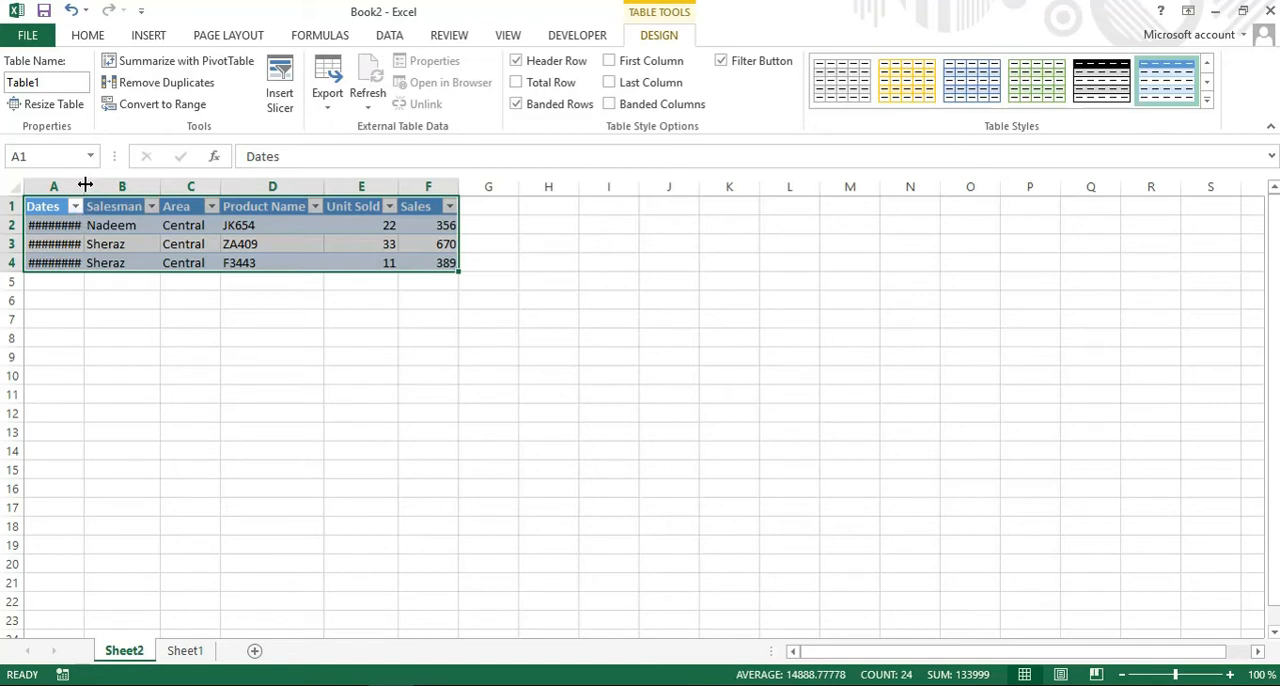
drag(85, 185, 113, 185)
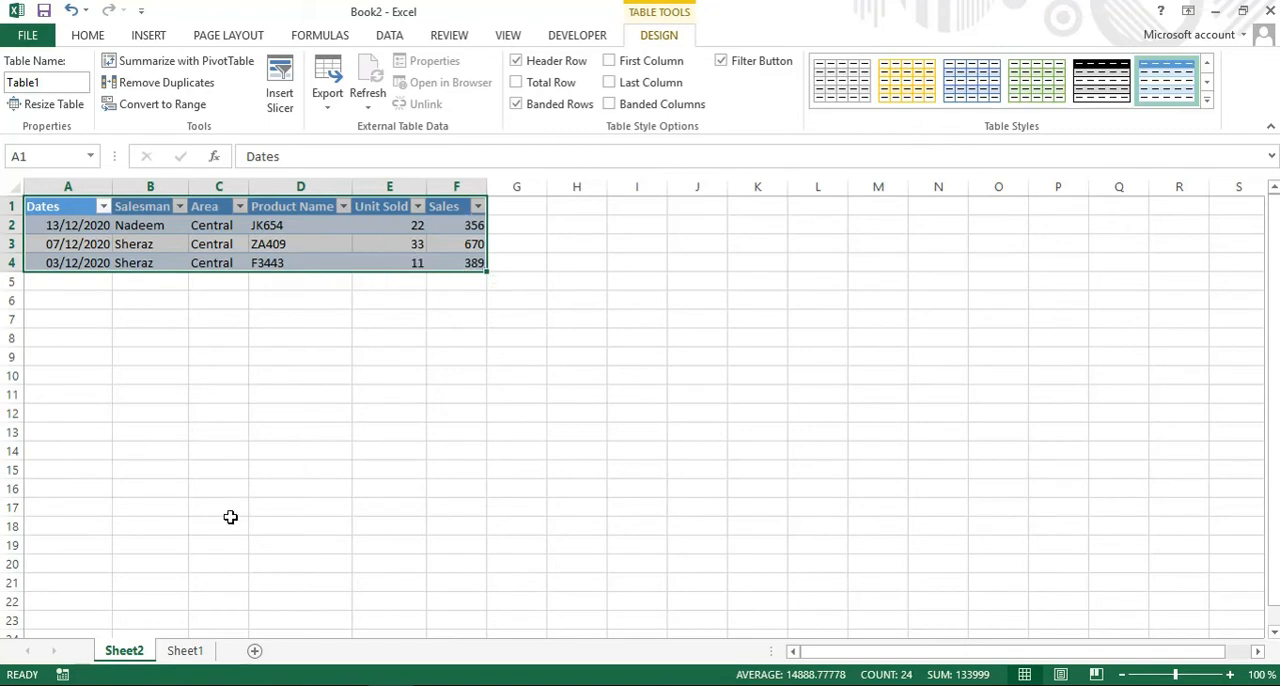
Check the sum of the Sales values in F2:F4 on Sheet2 against the Central total in the PivotTable on Sheet1.
click(184, 652)
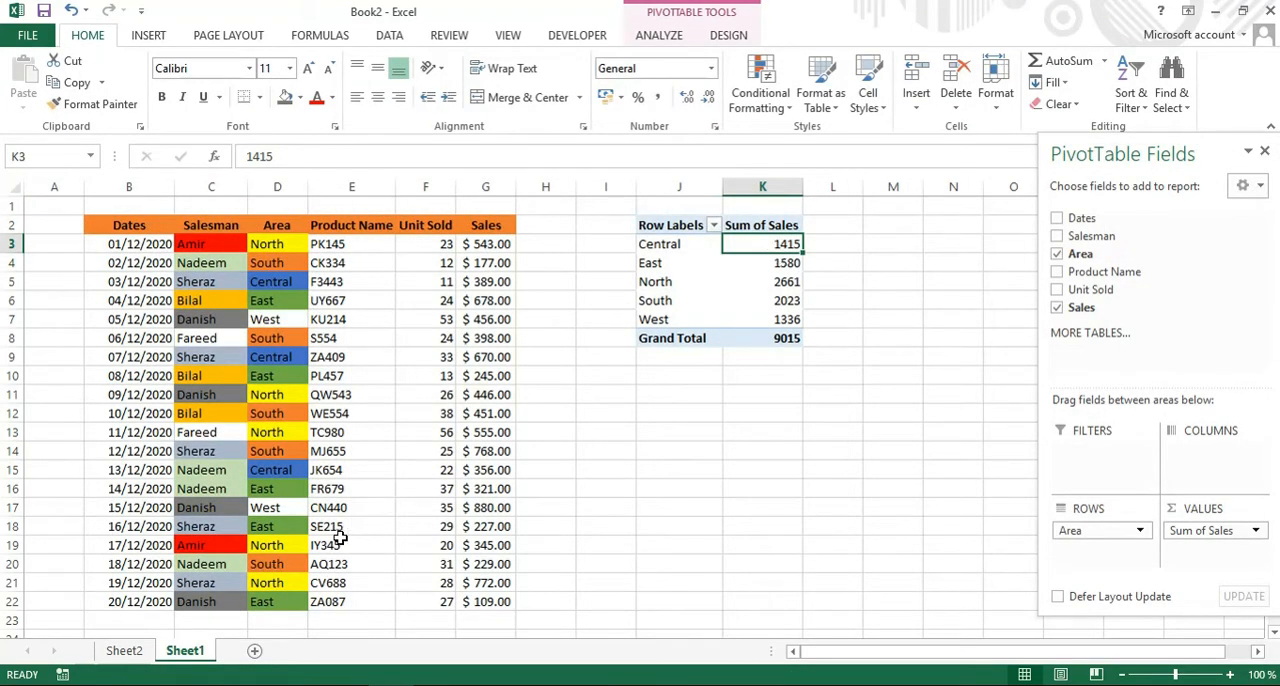
click(140, 652)
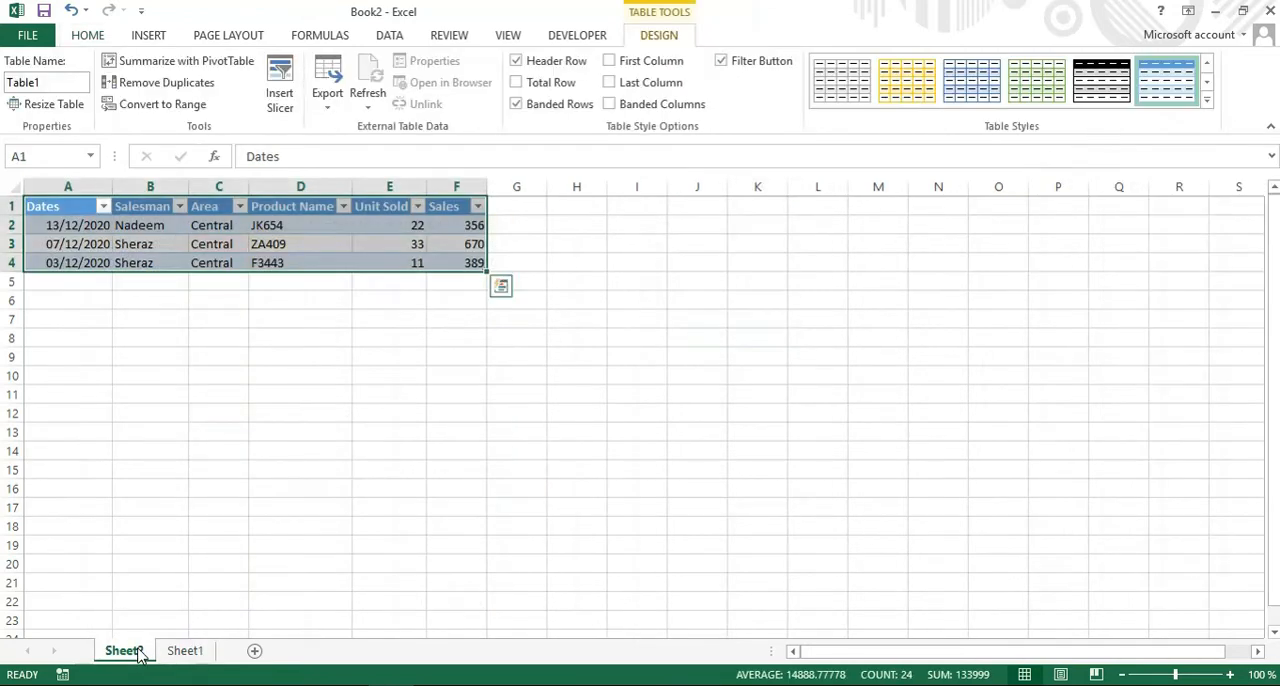
click(364, 397)
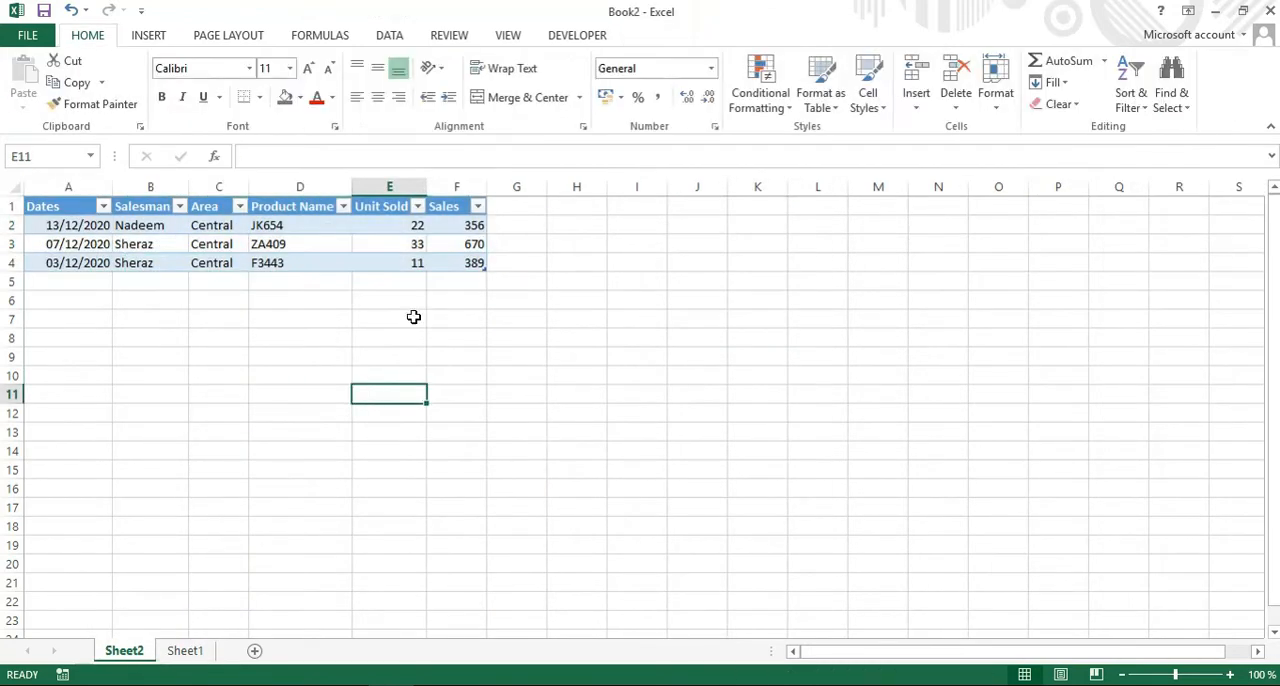
click(457, 226)
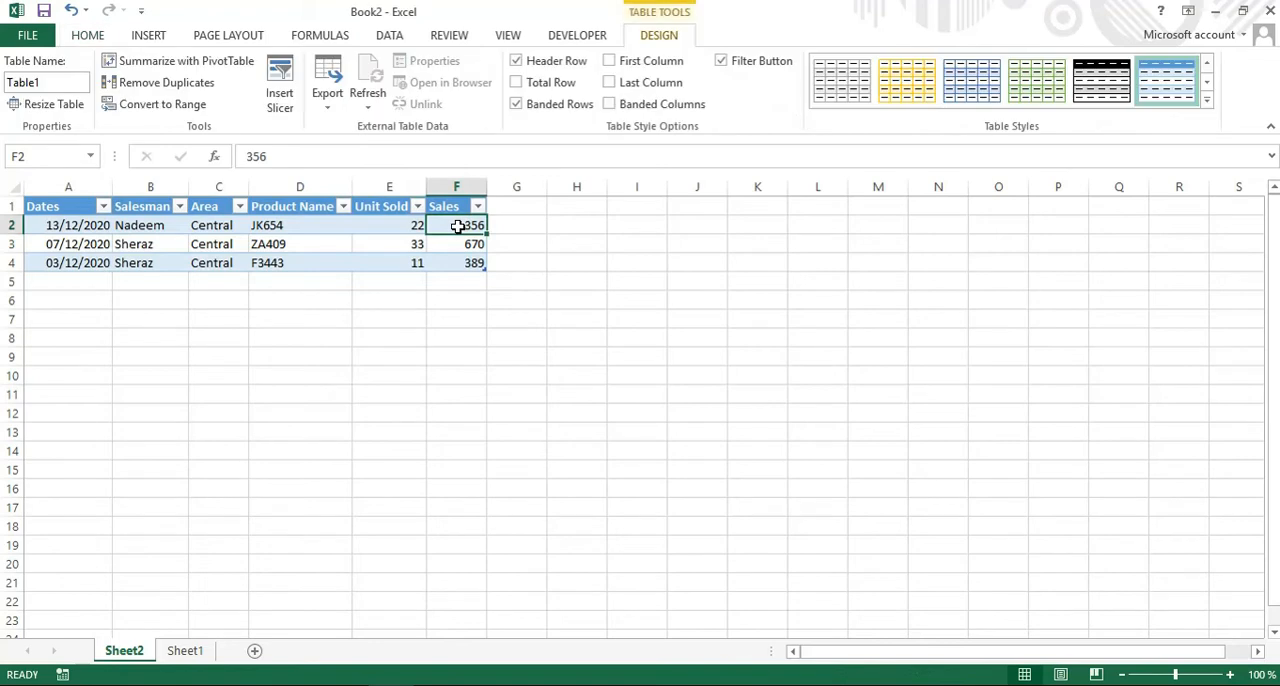
key(shift+Down)
key(shift+Down)
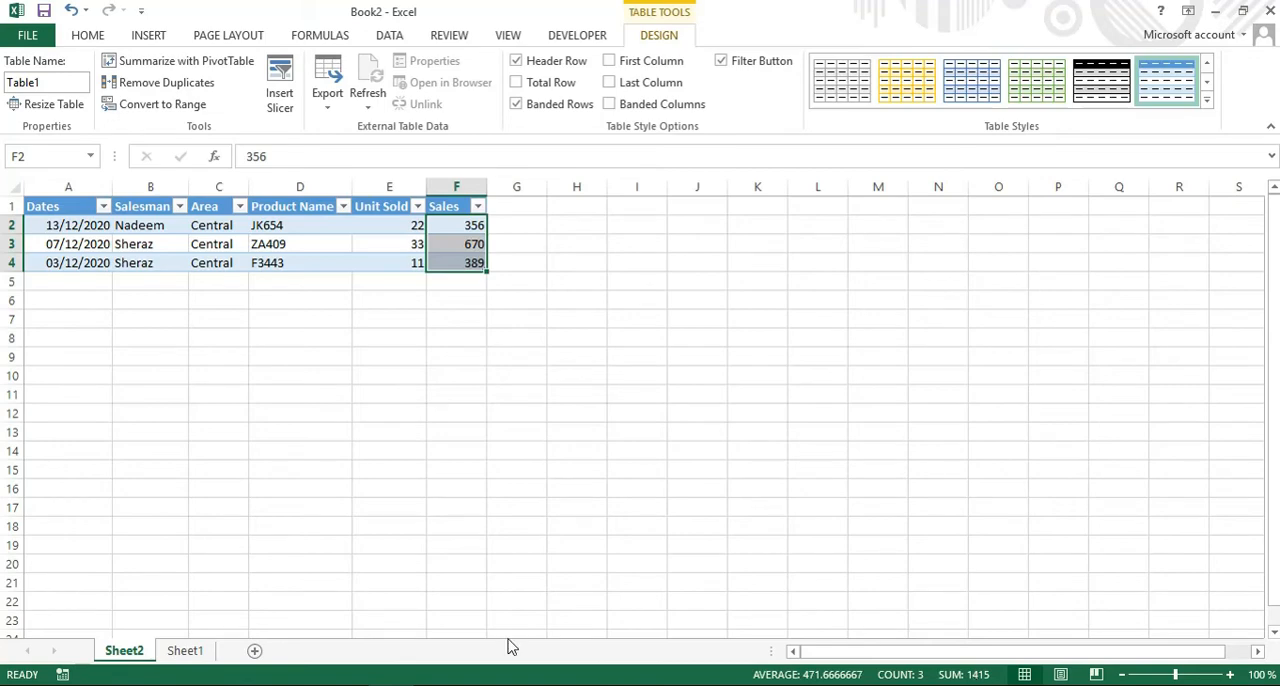
click(182, 652)
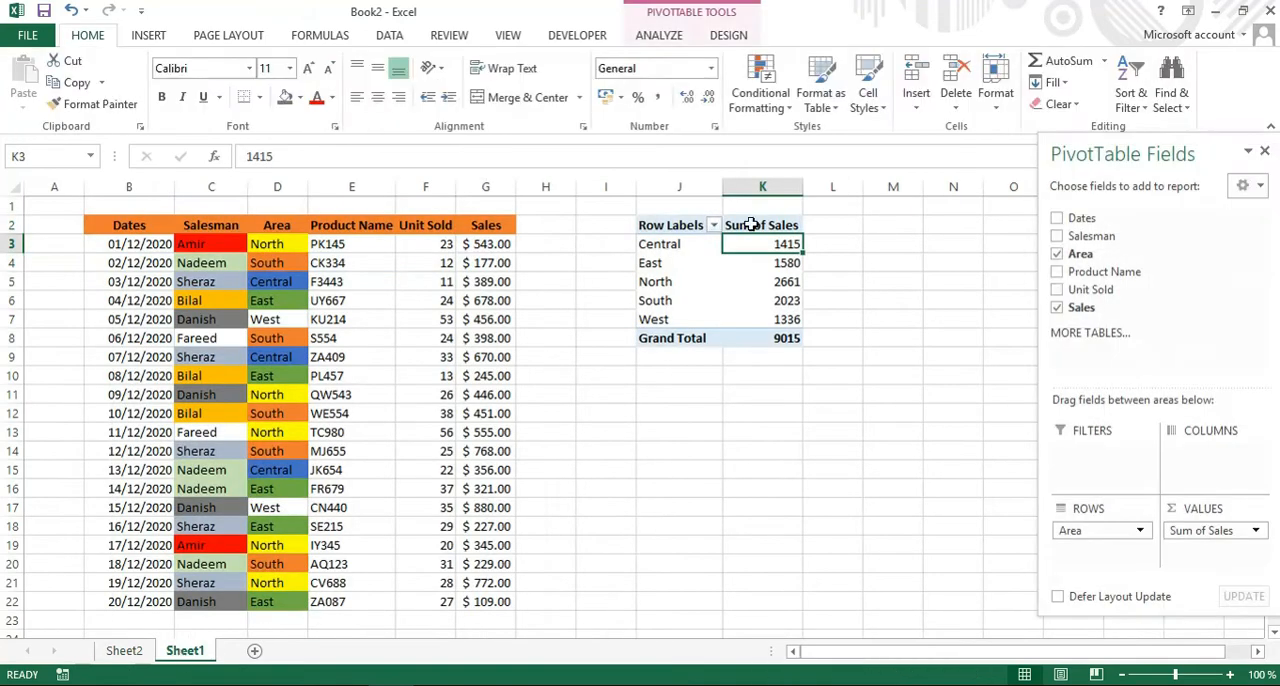
Extract the records behind the North area's Sum of Sales to a new sheet and widen its Dates column to show full dates.
mouse_move(789, 285)
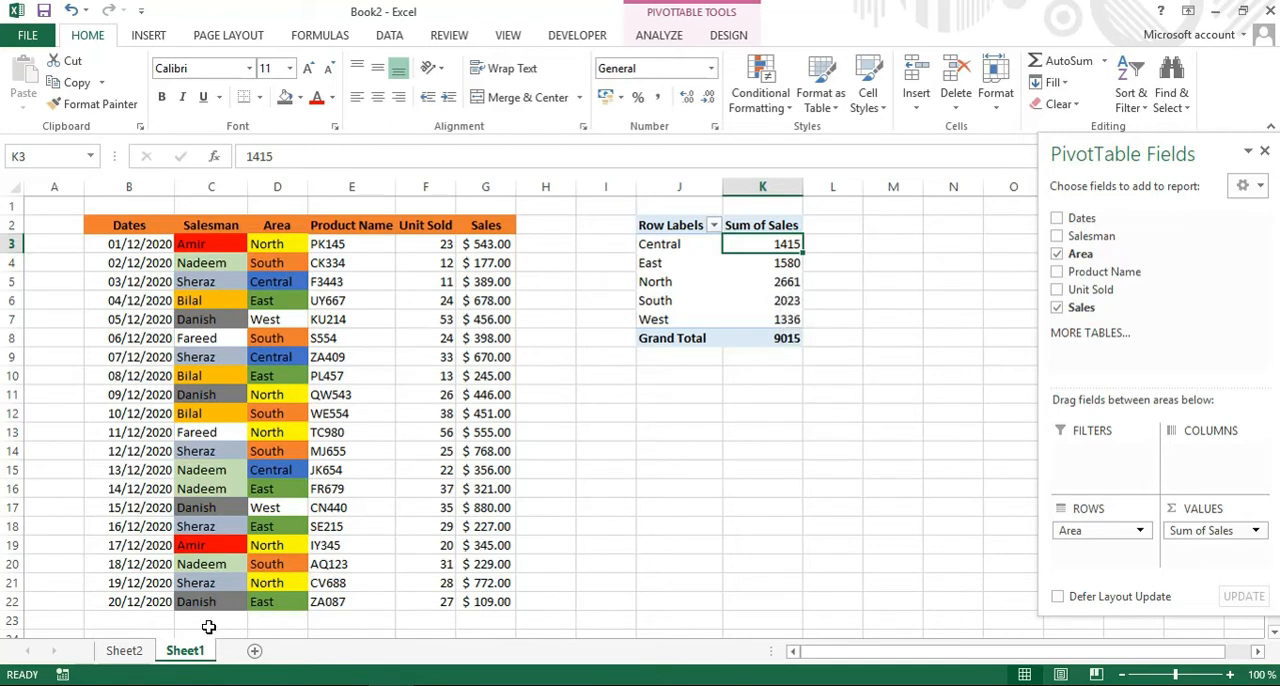
click(785, 285)
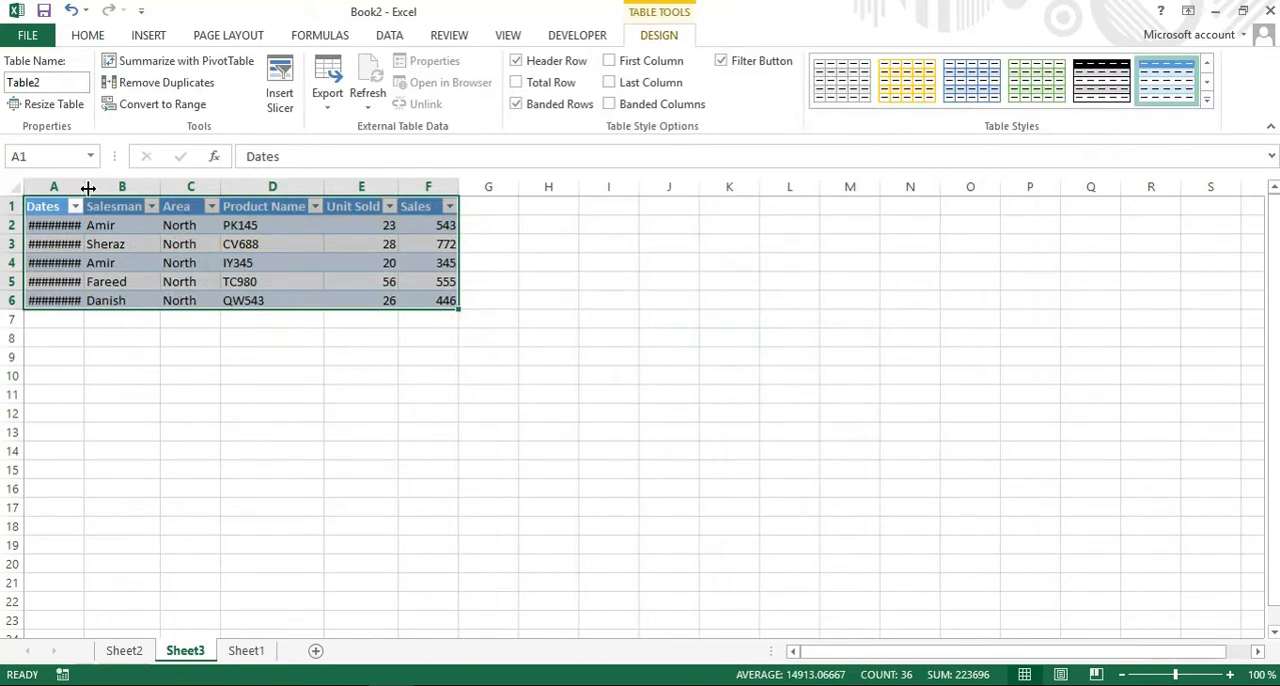
drag(86, 186, 116, 189)
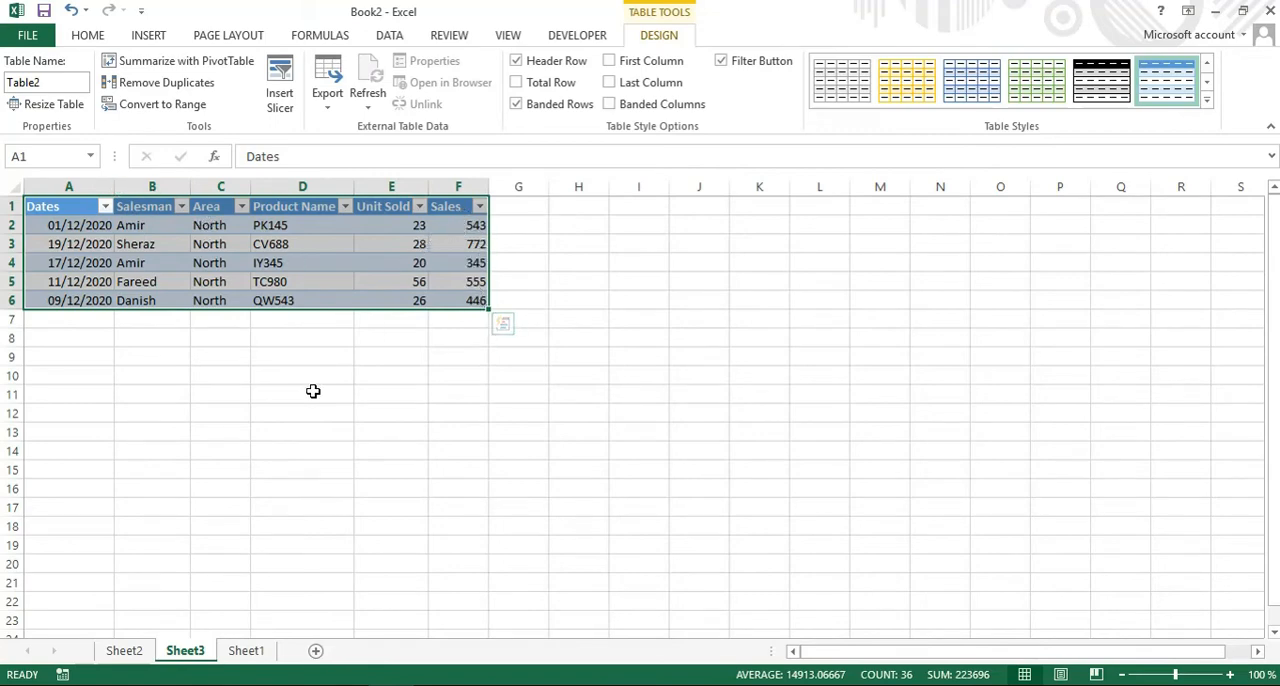
Check the sum of the Sales values in F2:F6 on Sheet3 against the North total in the PivotTable on Sheet1.
click(248, 651)
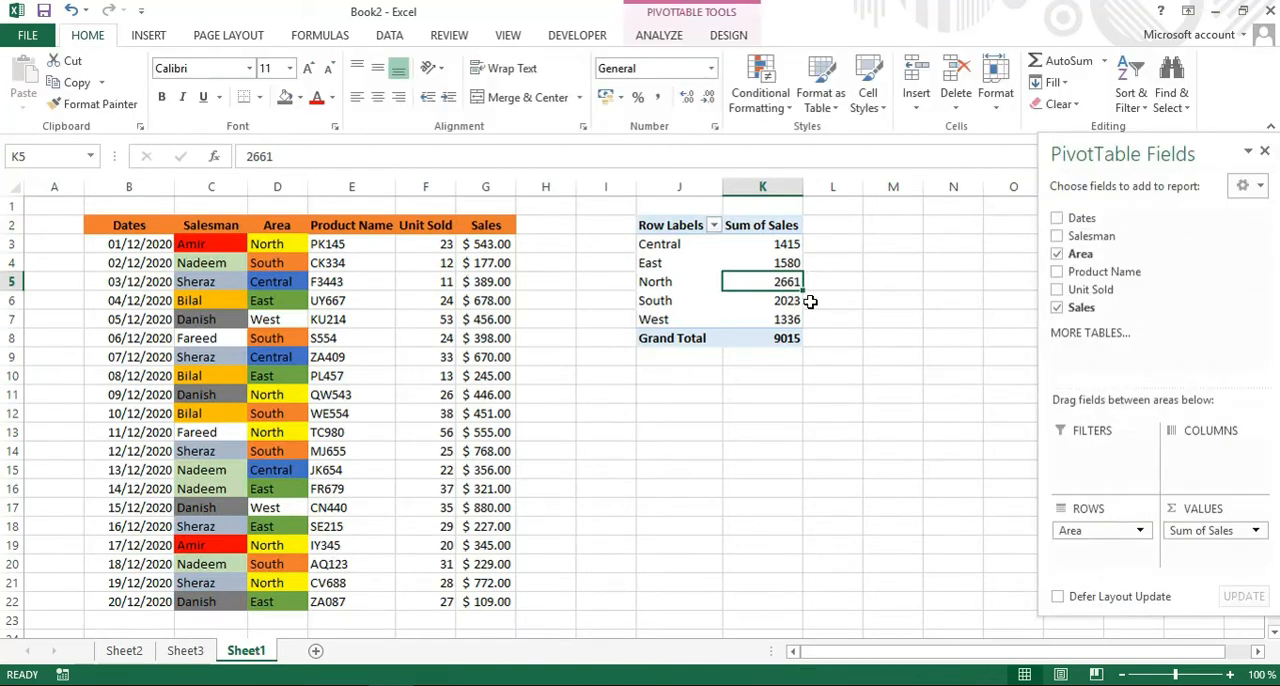
click(190, 651)
click(395, 444)
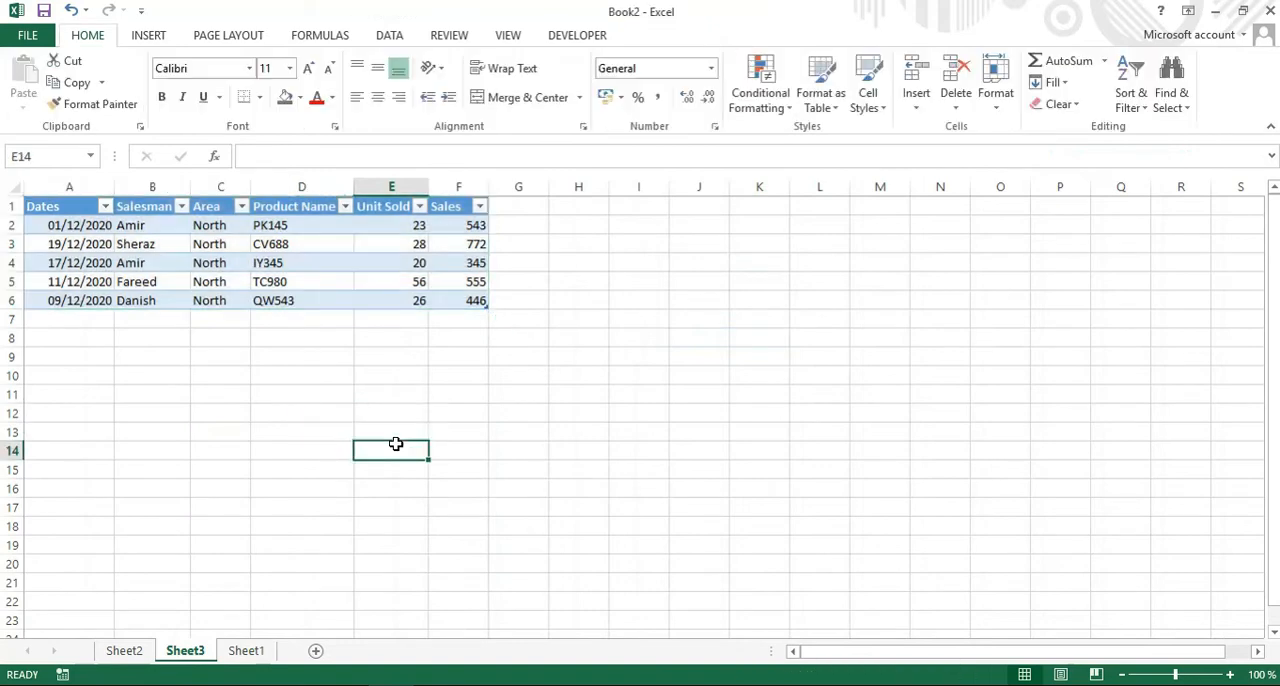
click(452, 225)
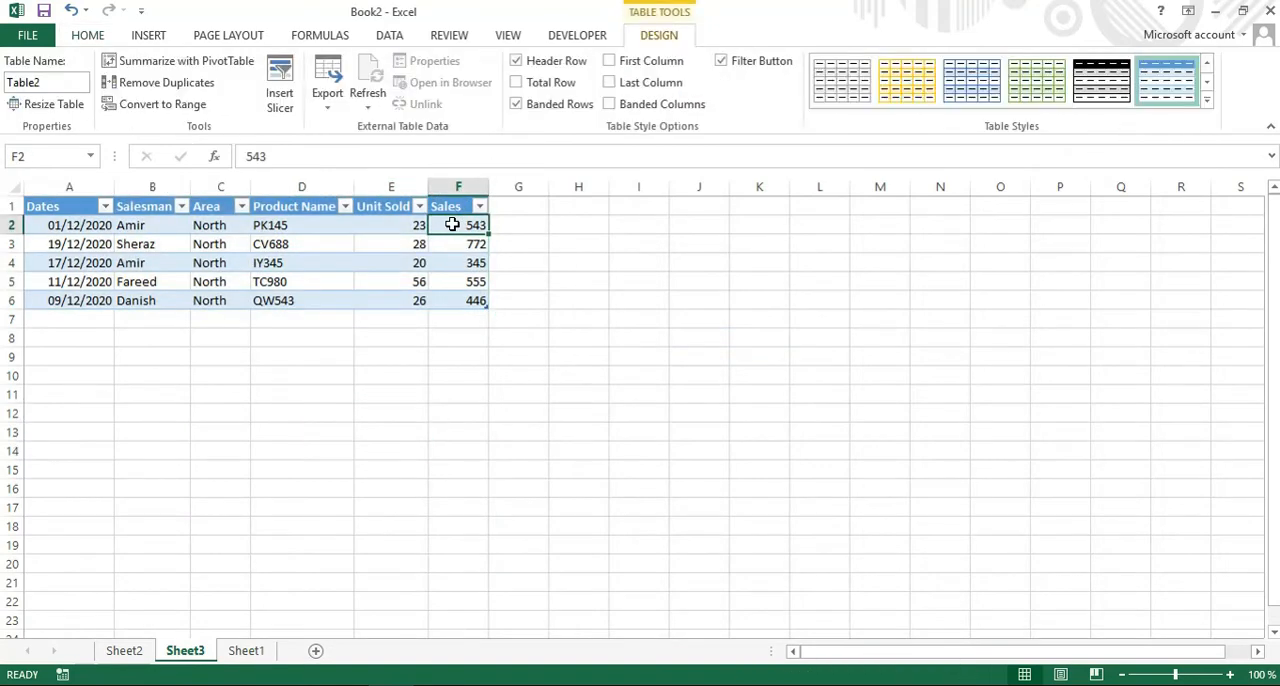
key(shift+Down)
key(shift+Down)
key(shift+Down)
key(shift+Down)
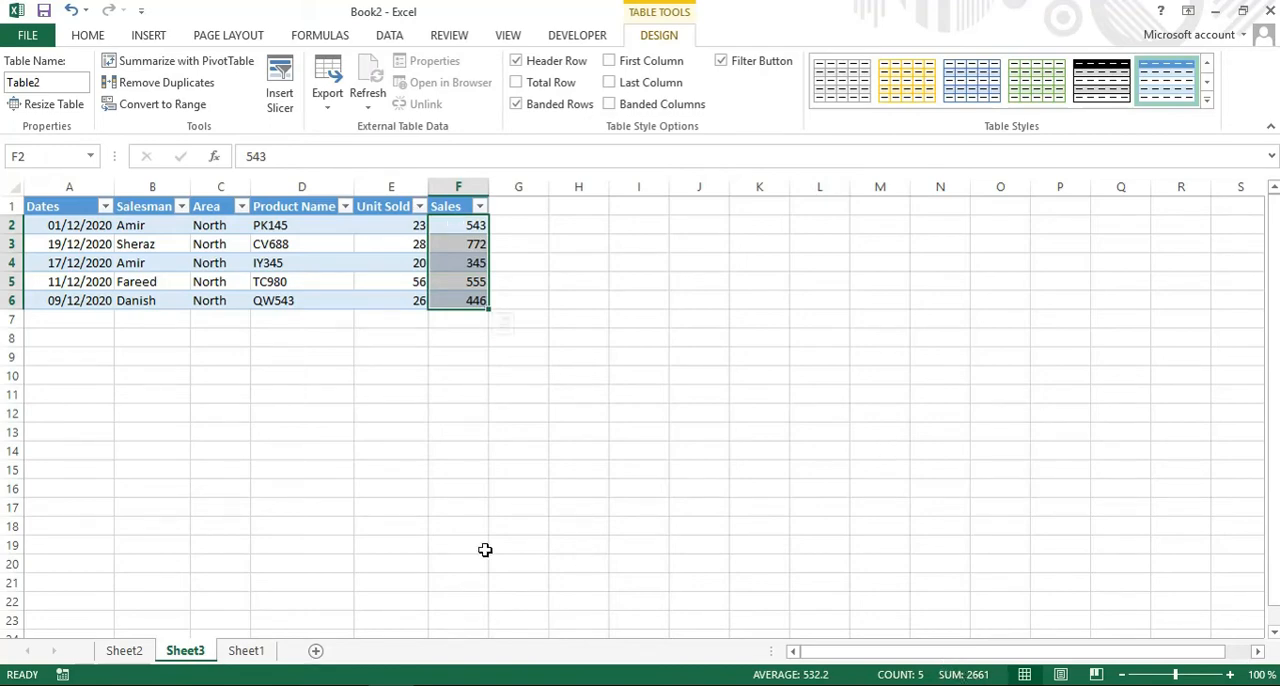
click(246, 651)
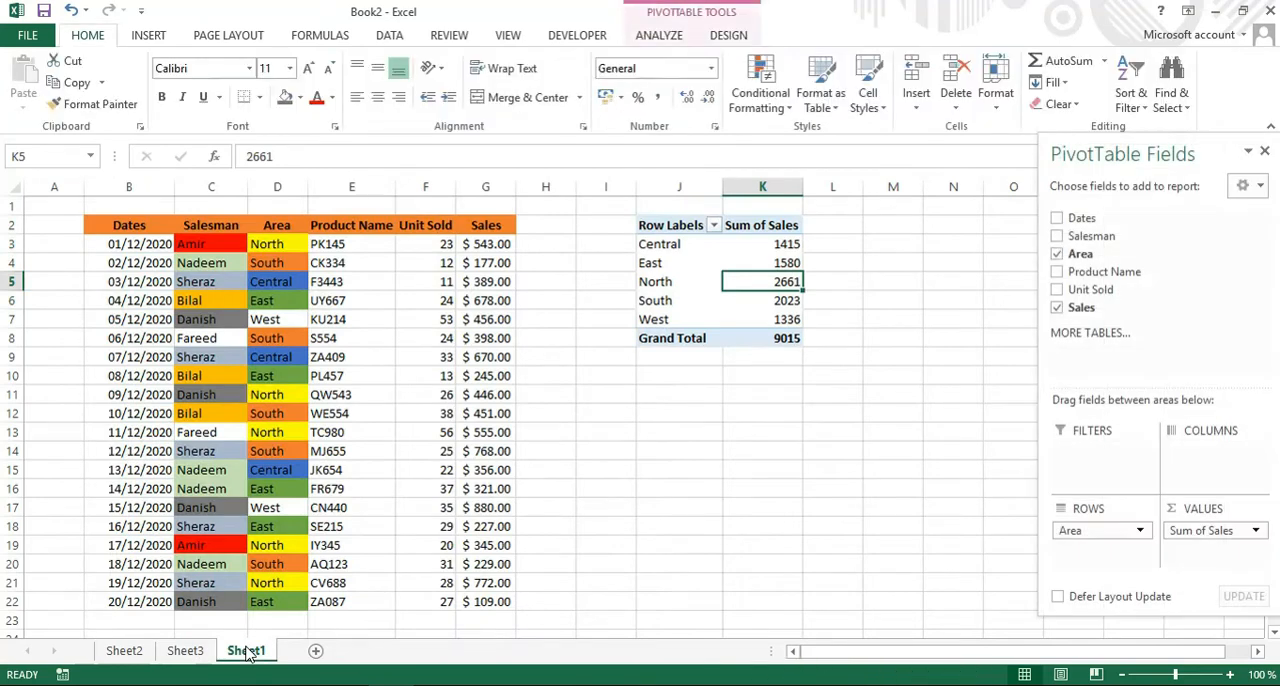
Delete the drill-down sheets Sheet2 and Sheet3 from the workbook.
click(125, 651)
right_click(133, 661)
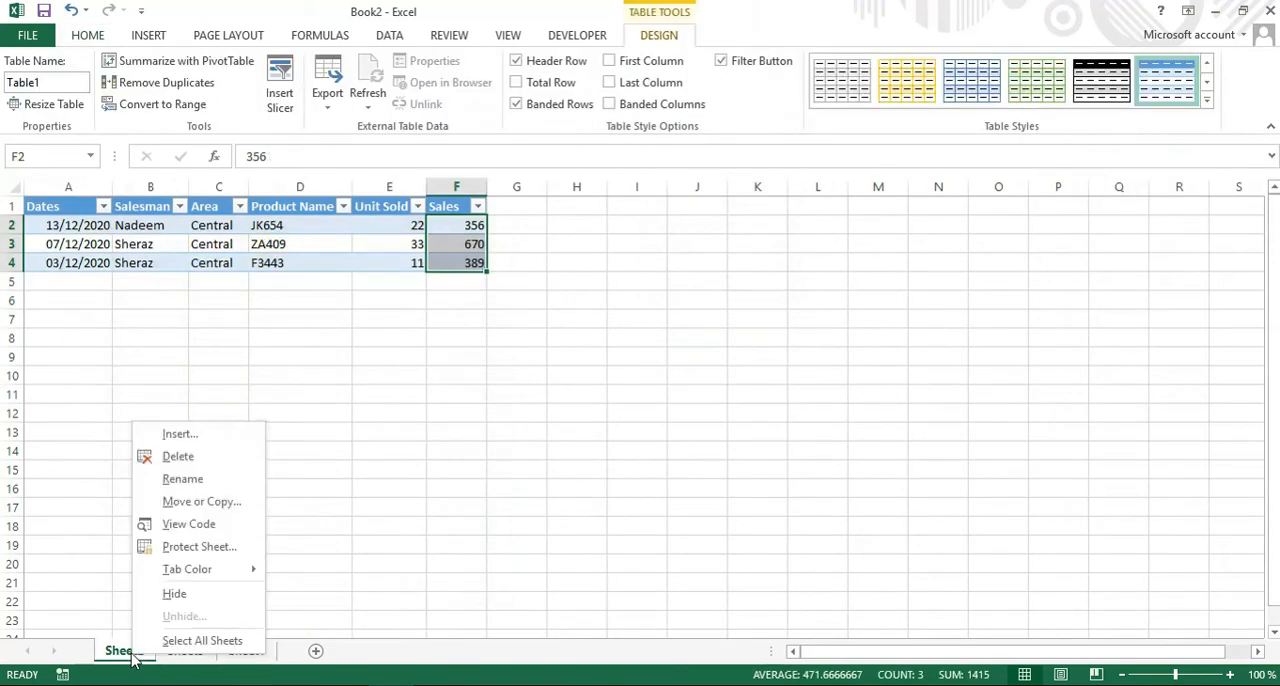
click(180, 456)
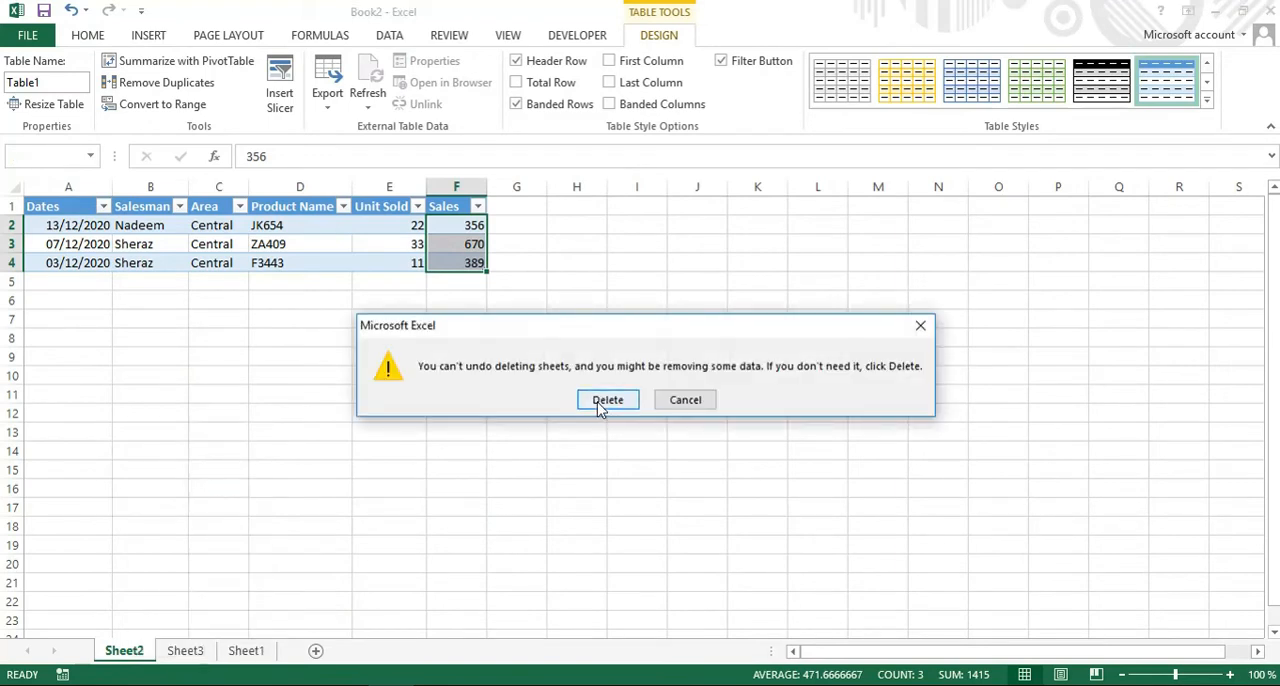
click(601, 406)
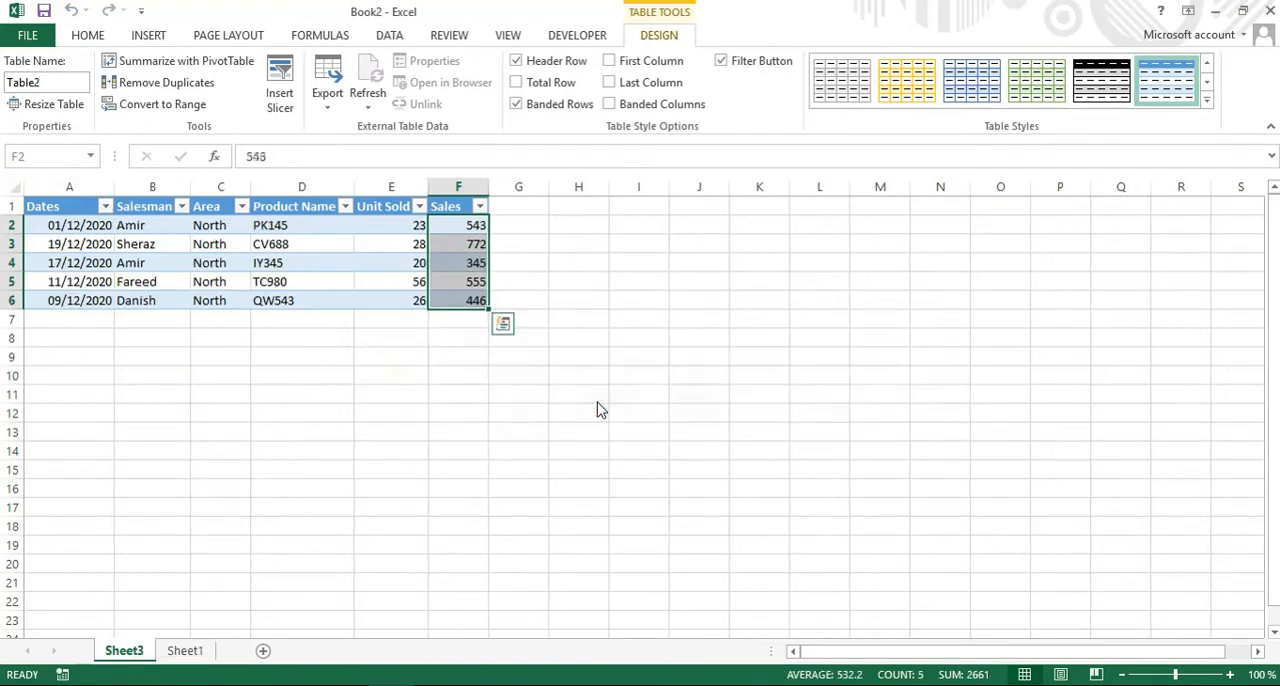
right_click(128, 656)
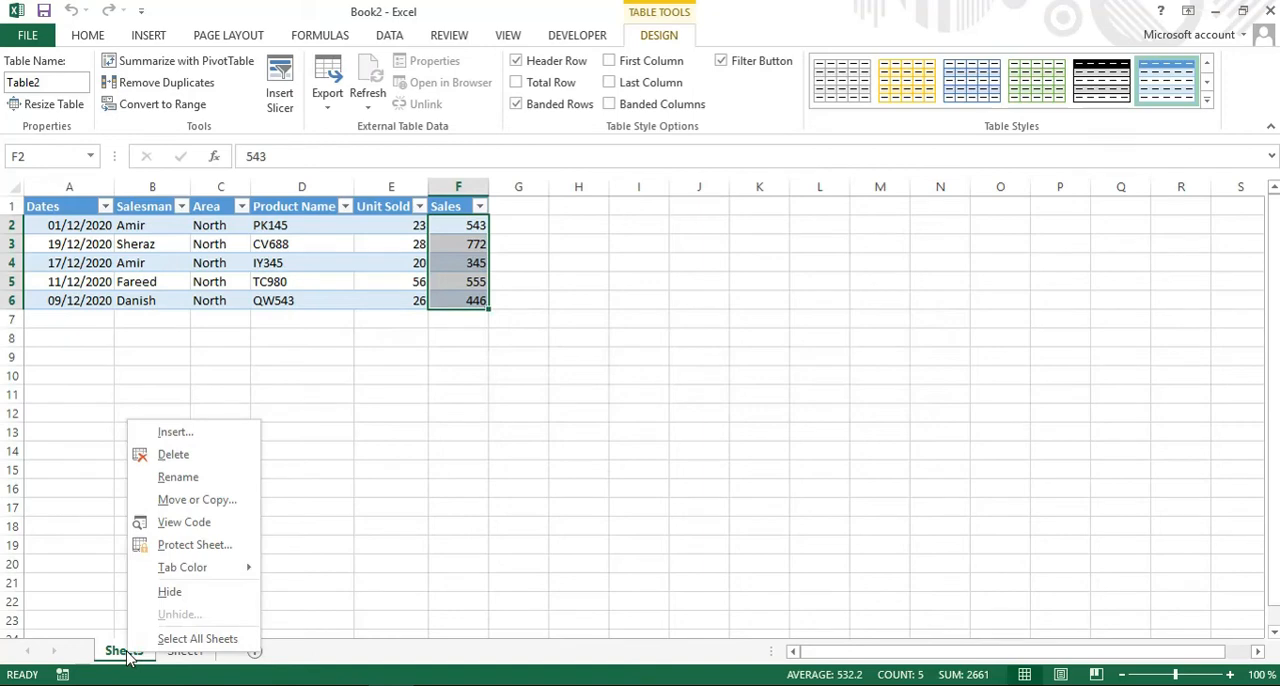
click(180, 456)
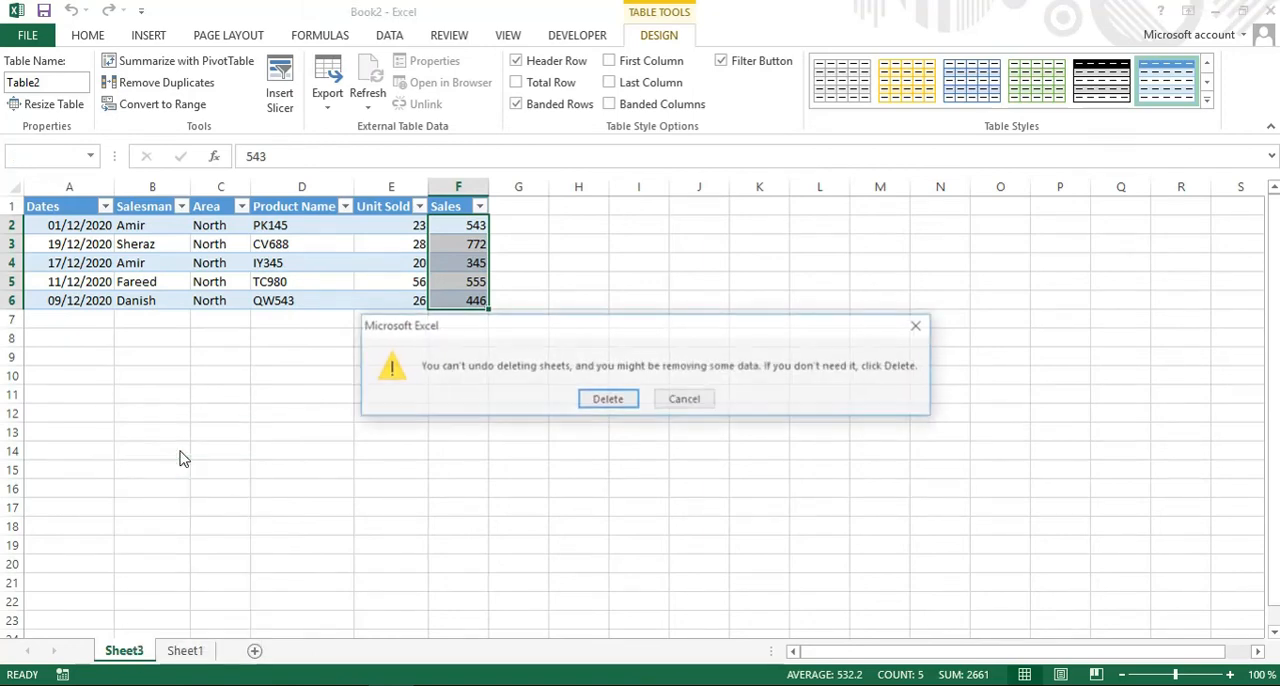
click(607, 400)
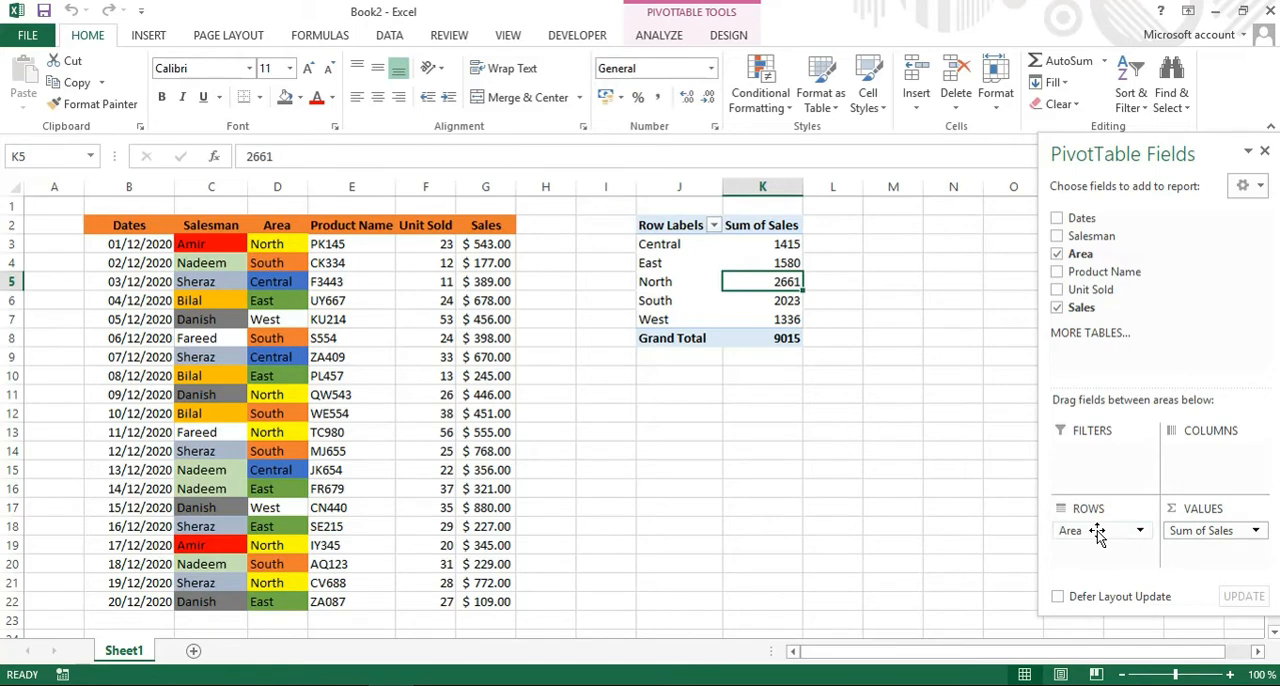
Move Area from rows to columns in the PivotTable, and clear both Area and Sum of Sales from the layout.
drag(1097, 533, 1203, 459)
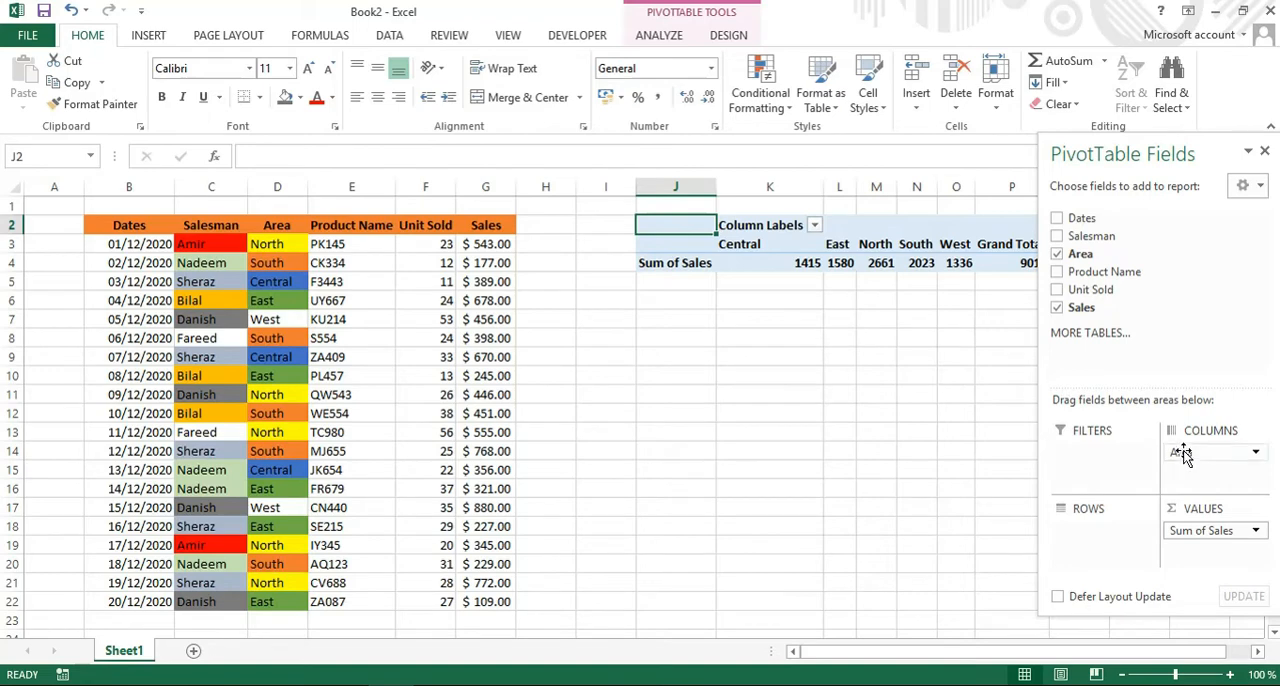
drag(1195, 455, 1118, 298)
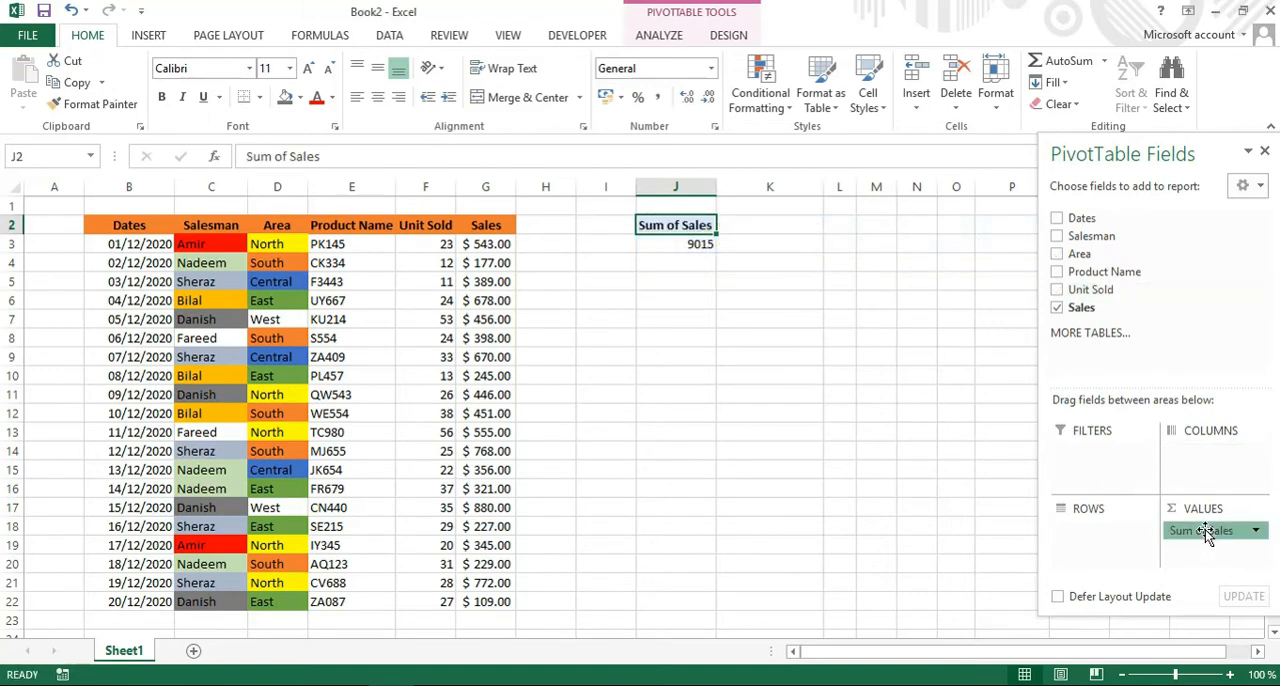
drag(1205, 529, 1138, 228)
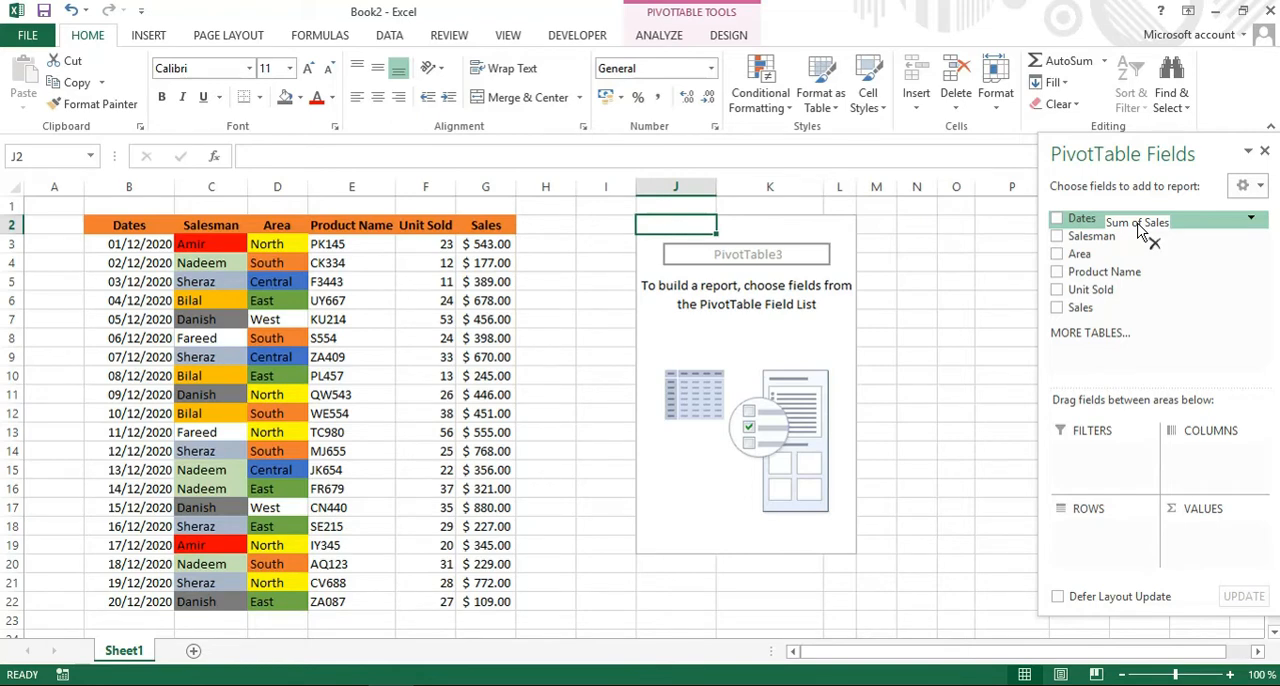
Add the Salesman field to both the PivotTable's rows and values to count the records per salesman.
drag(1140, 230, 1102, 553)
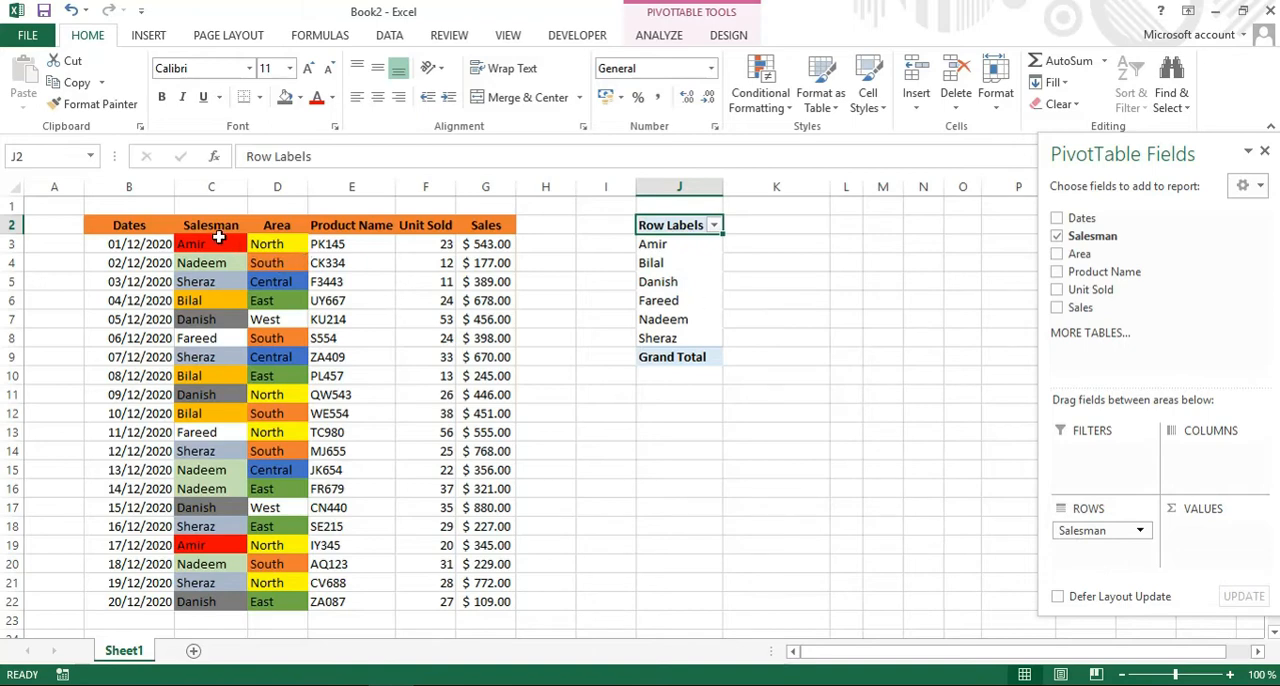
click(264, 468)
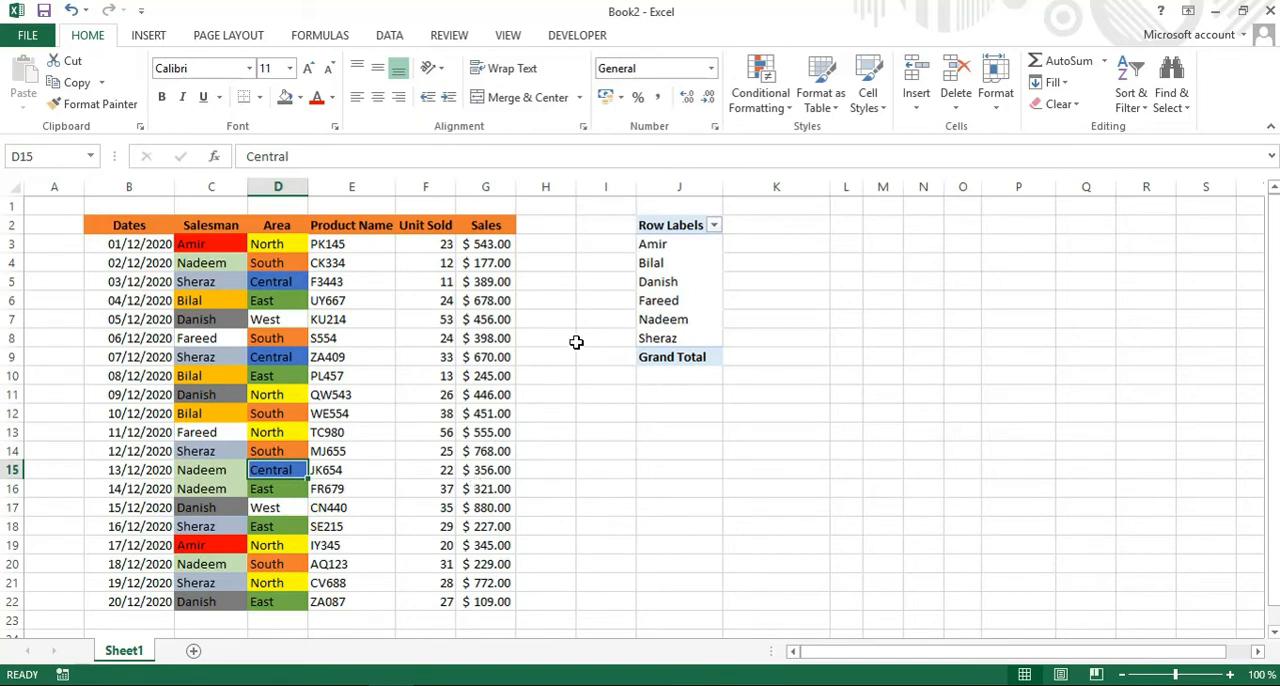
click(668, 369)
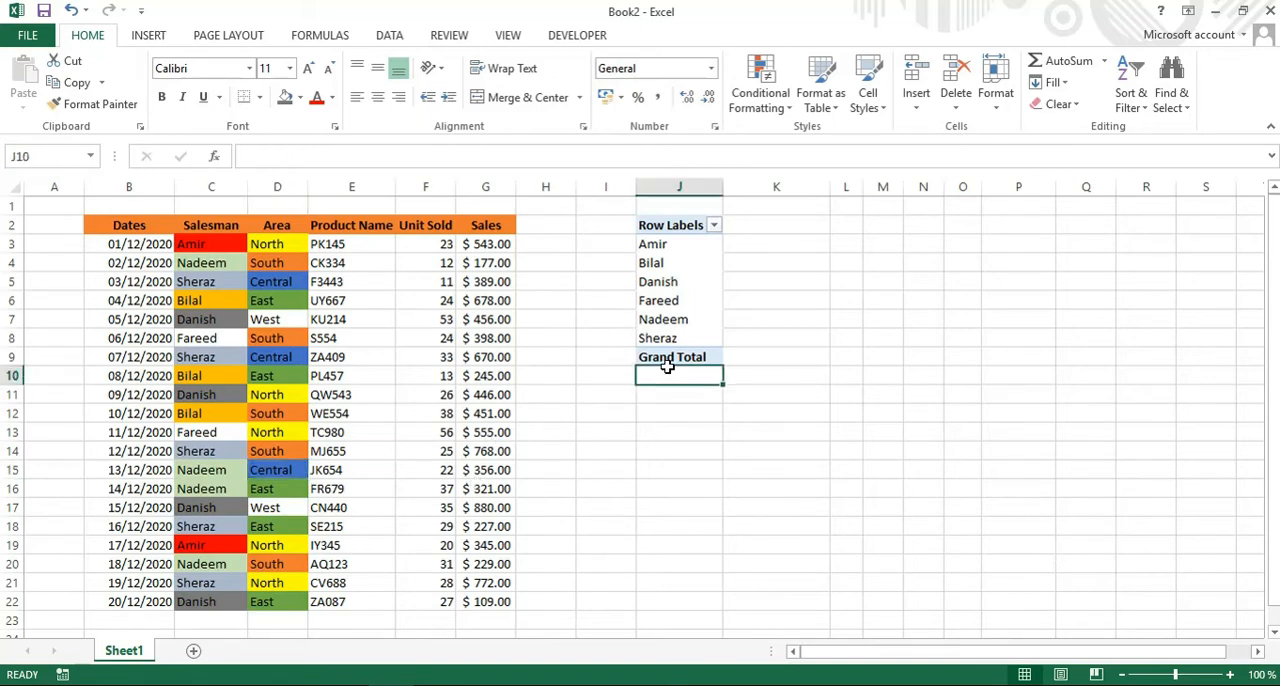
click(671, 328)
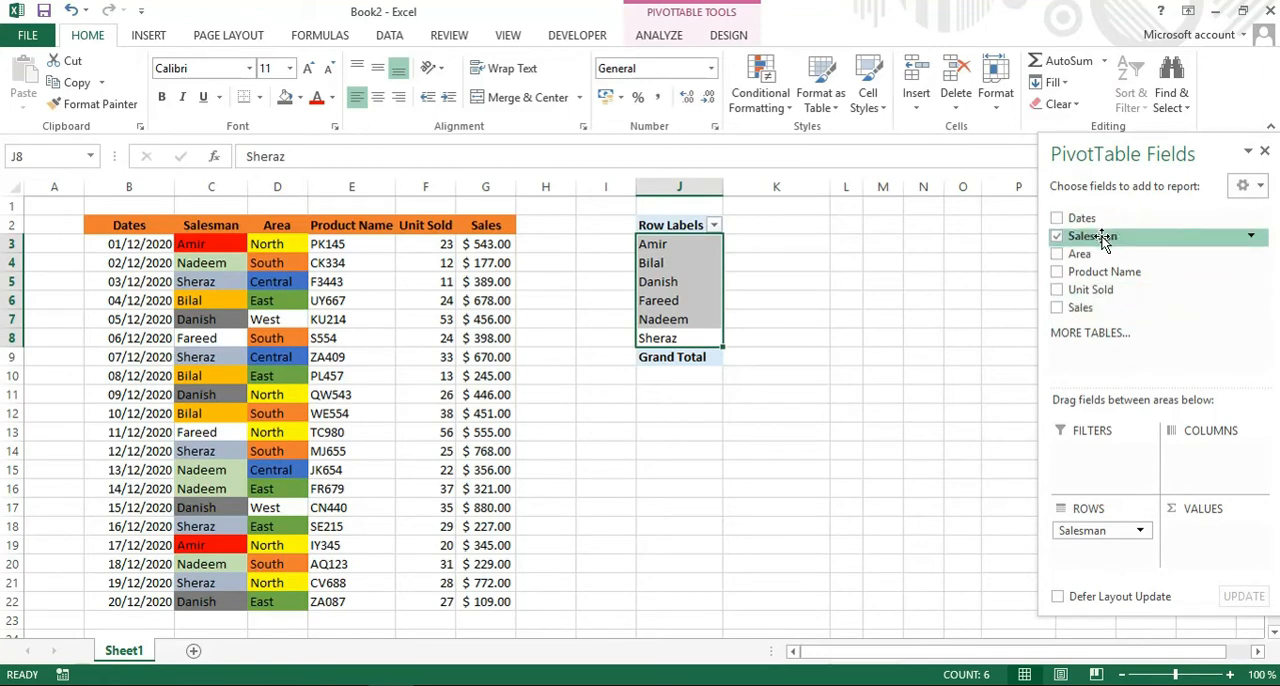
drag(1103, 240, 1217, 541)
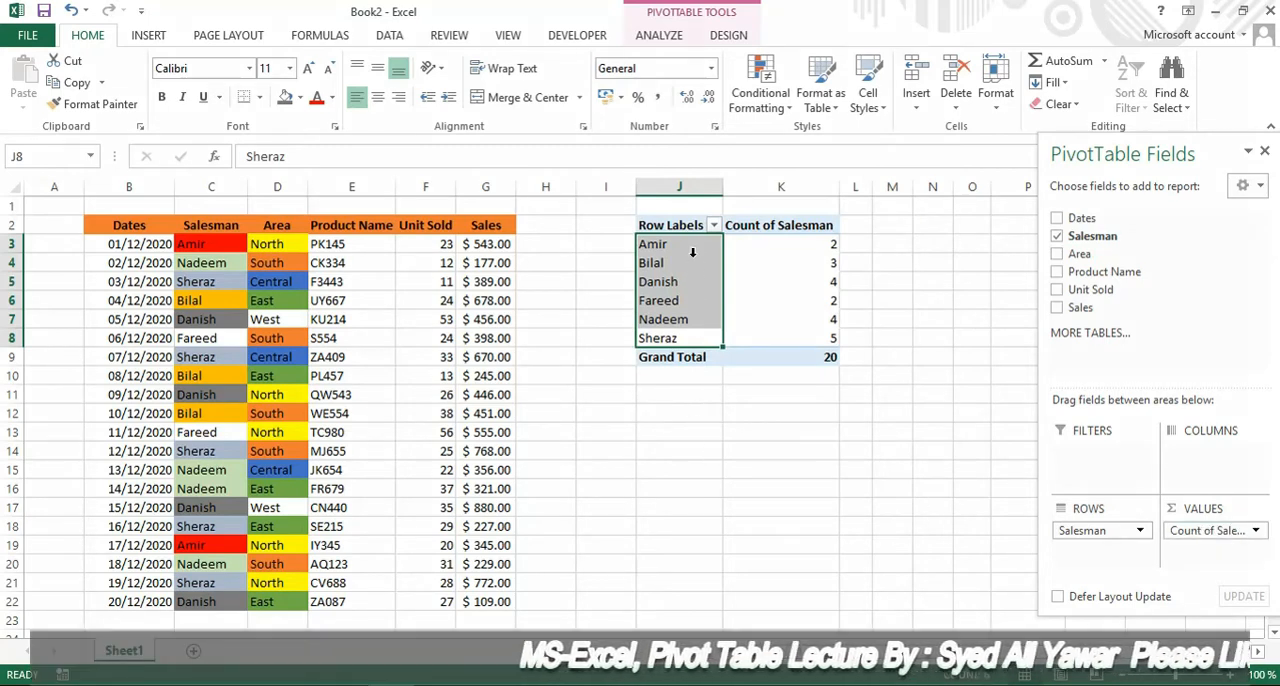
Extract the records behind the Count of Salesman in K3 to a new sheet and widen its Dates column to show full dates.
mouse_move(823, 258)
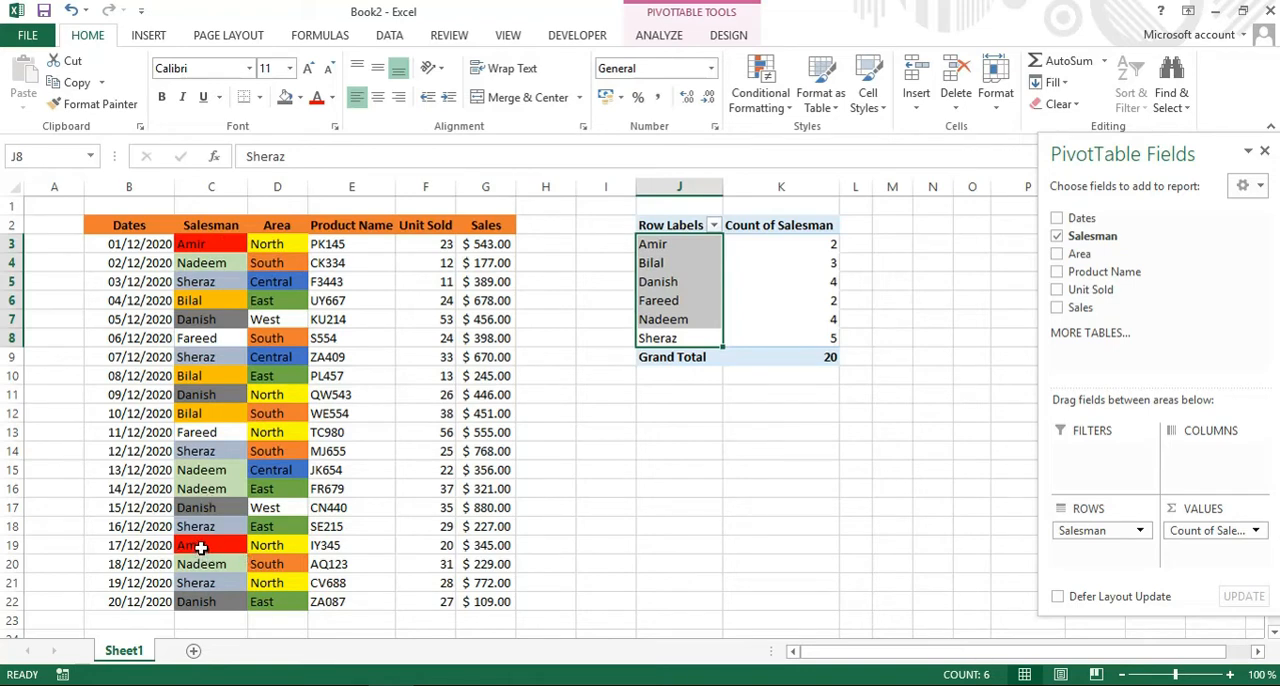
double_click(828, 244)
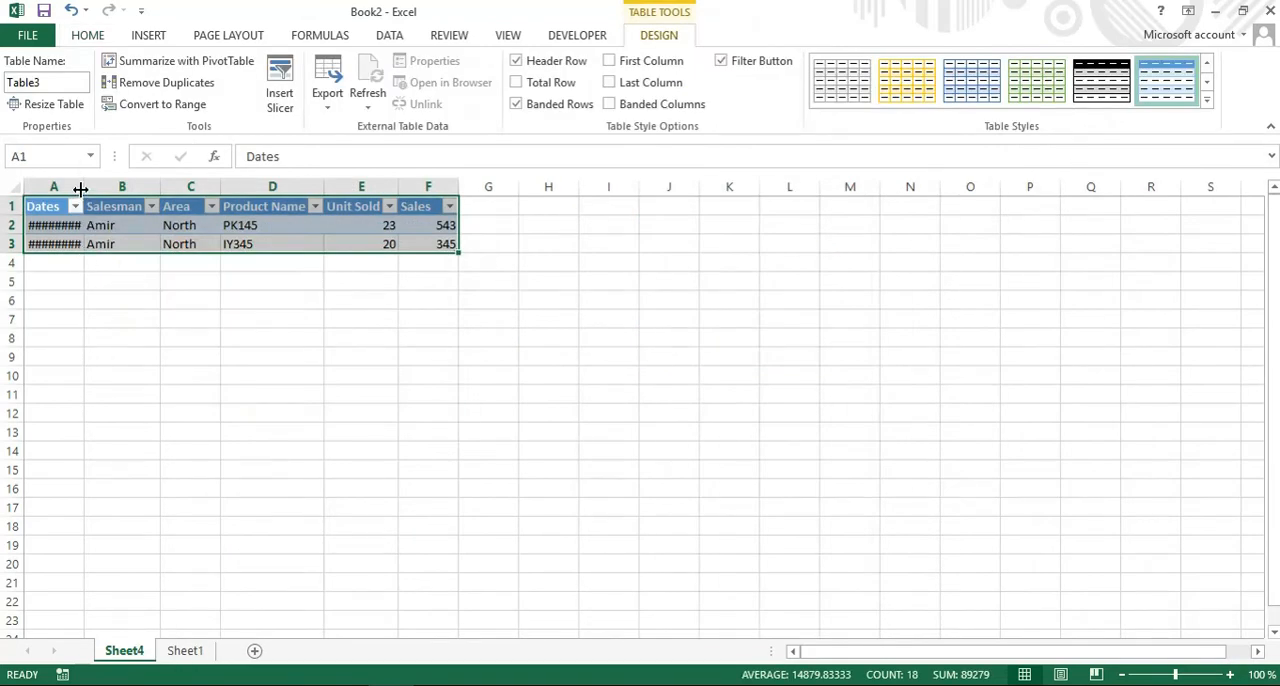
drag(81, 189, 113, 193)
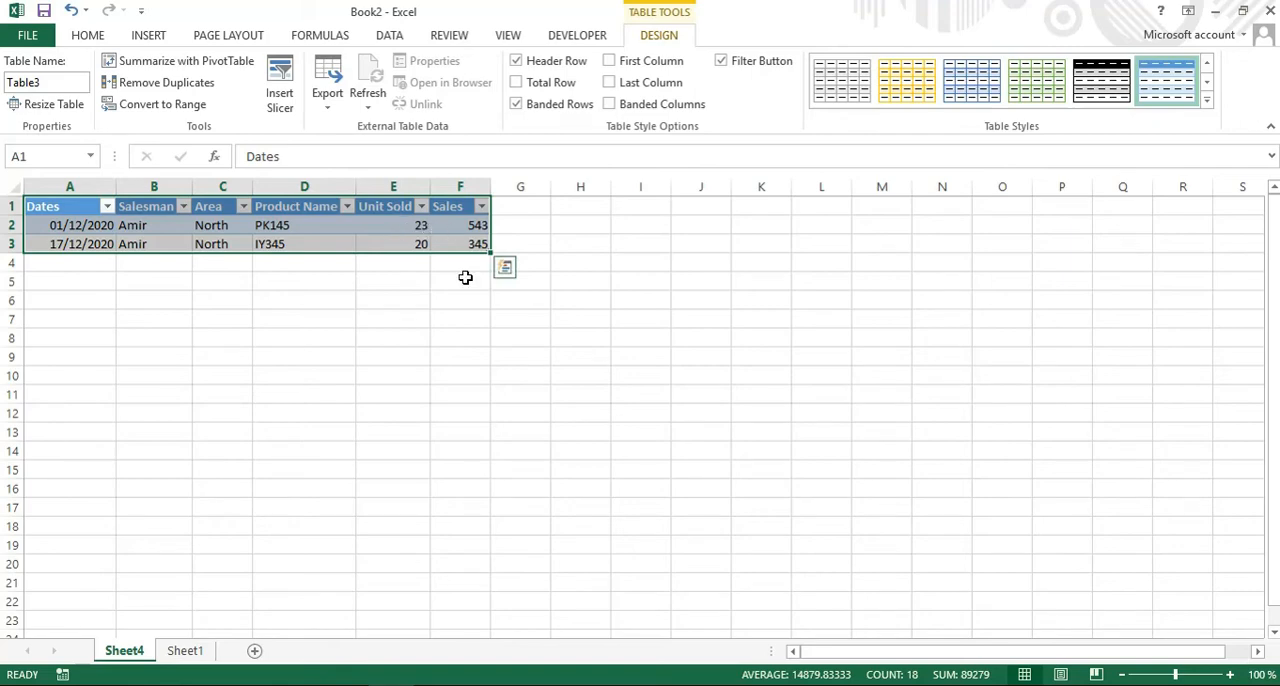
Extract the records behind the Count of Salesman in K5 on Sheet1 to a new sheet and widen its Dates column to show full dates.
click(189, 651)
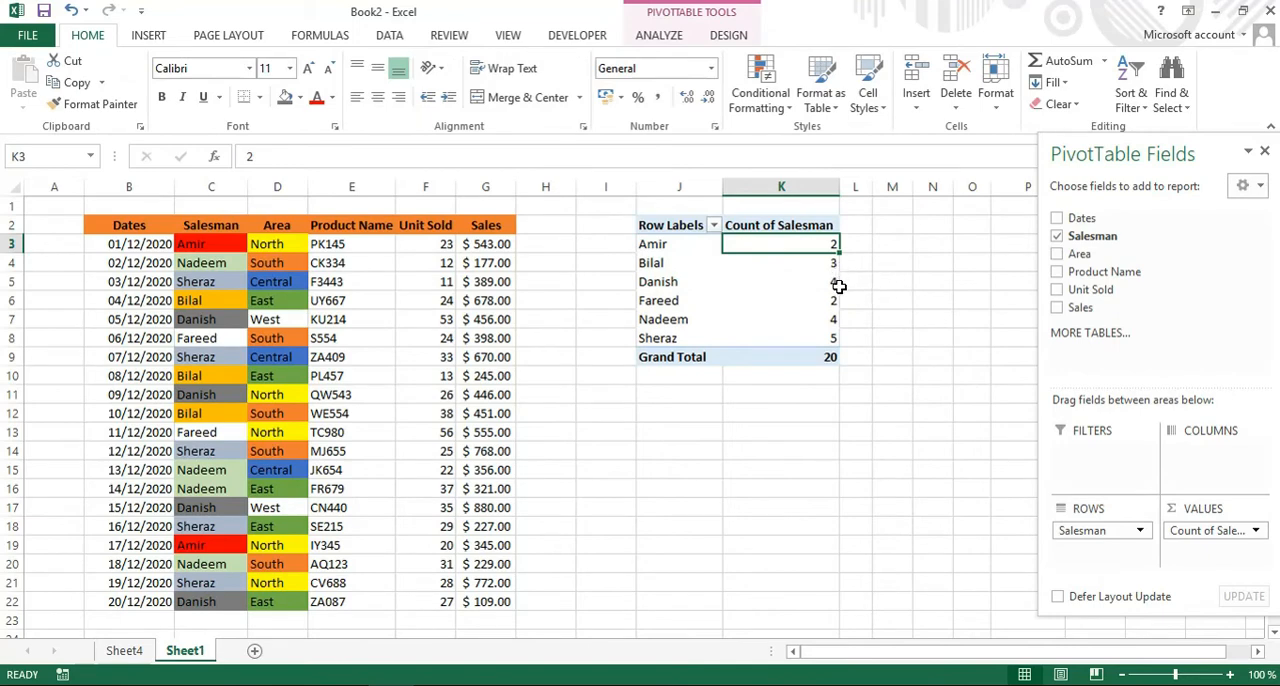
mouse_move(837, 285)
double_click(819, 284)
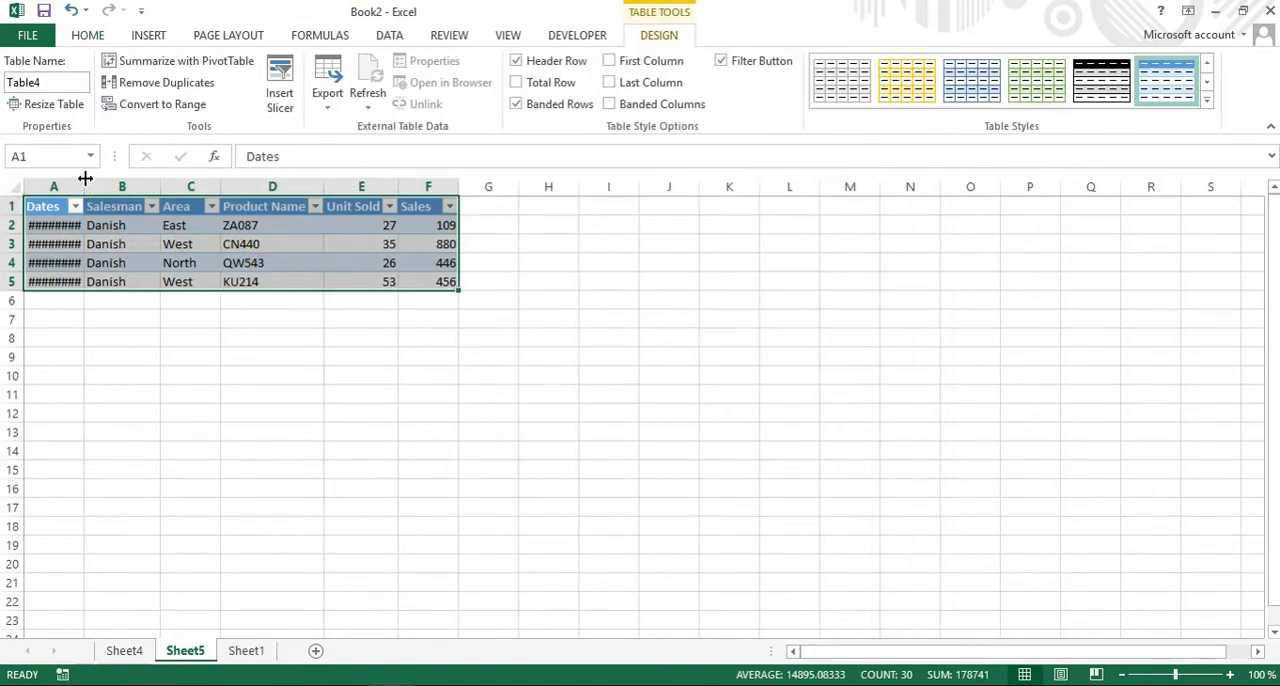
drag(85, 183, 110, 186)
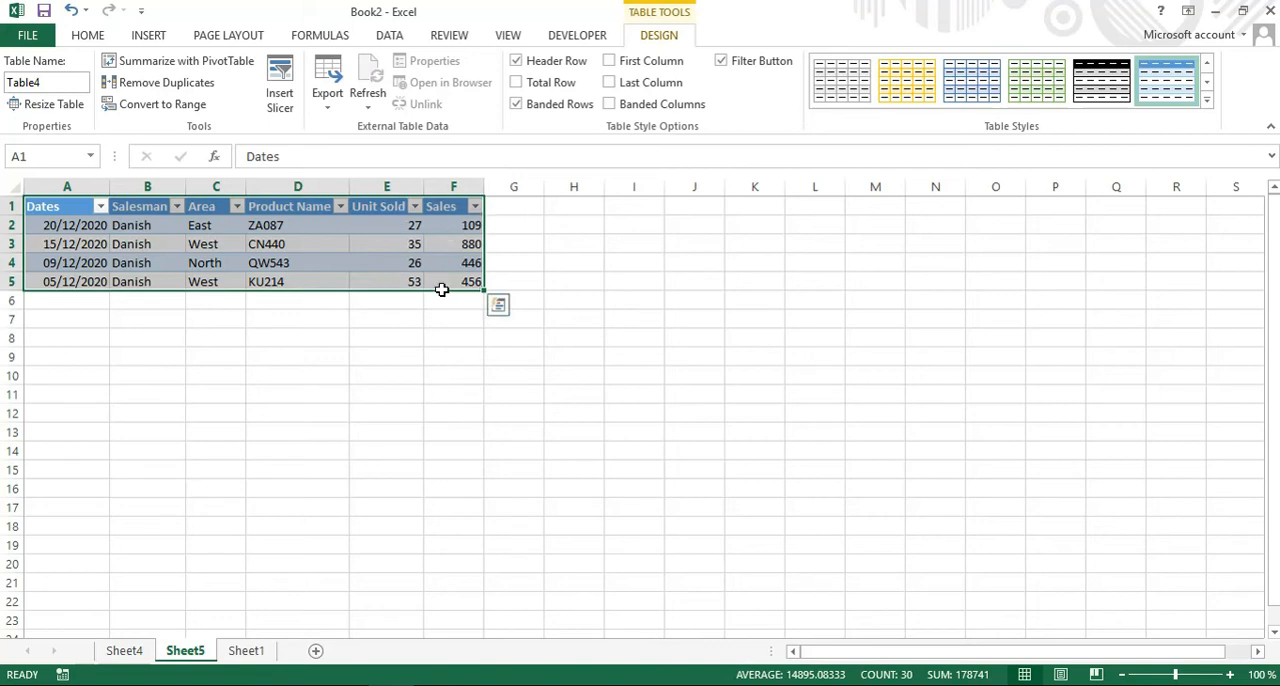
Delete the drill-down sheets Sheet4 and Sheet5 from the workbook.
right_click(125, 653)
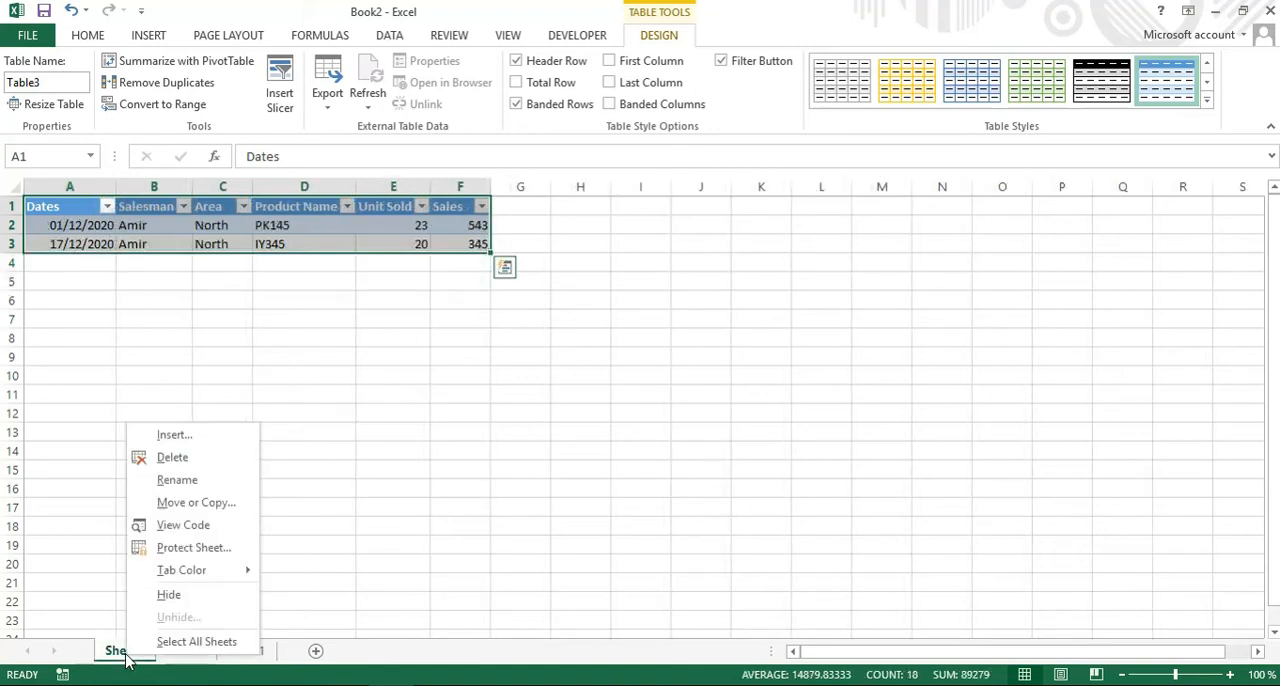
click(172, 458)
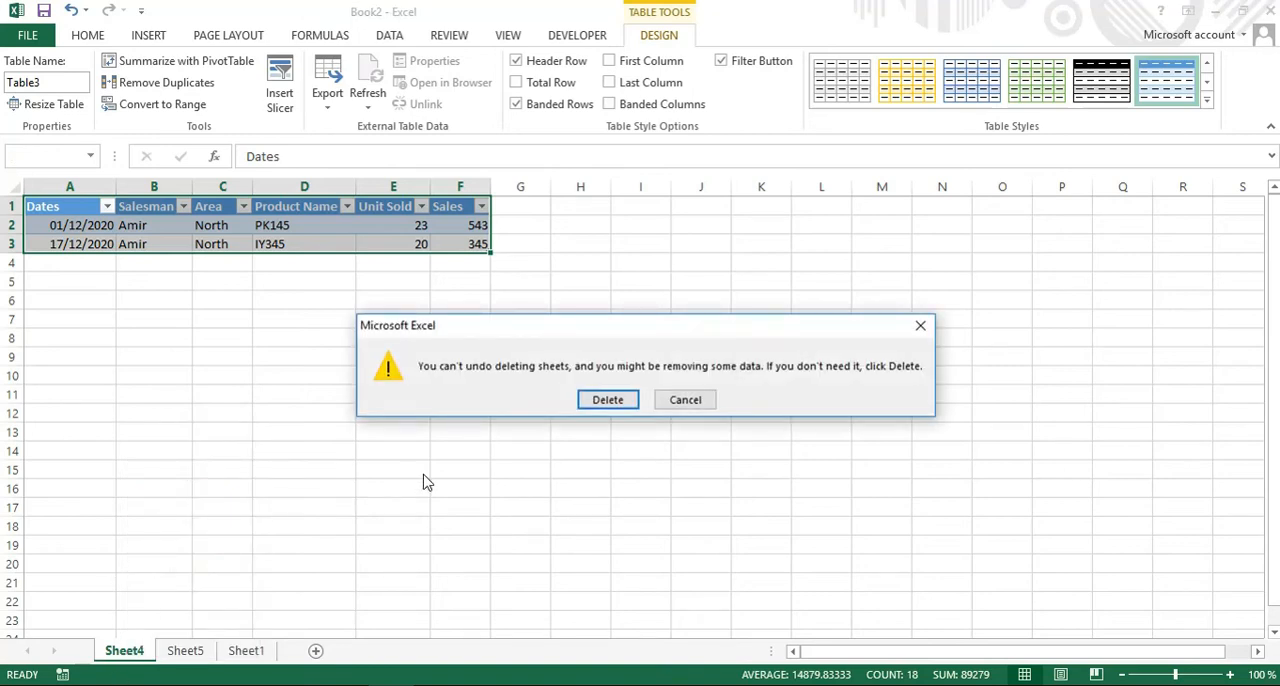
click(610, 402)
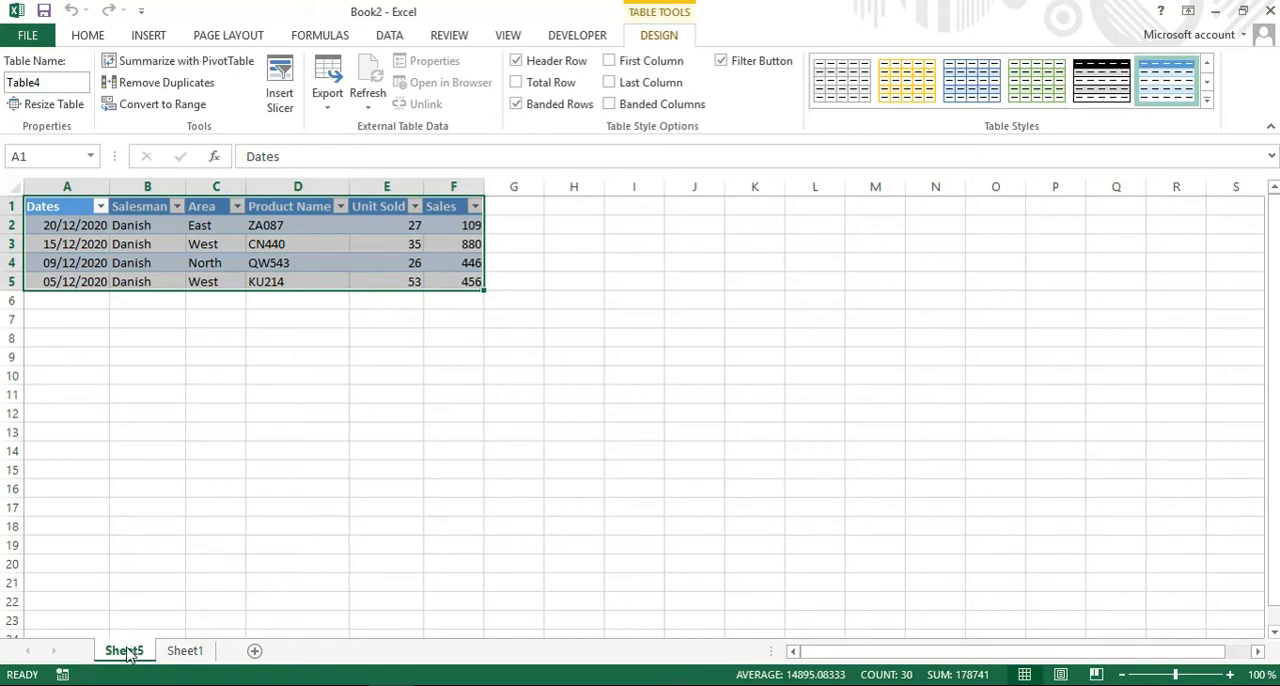
right_click(126, 652)
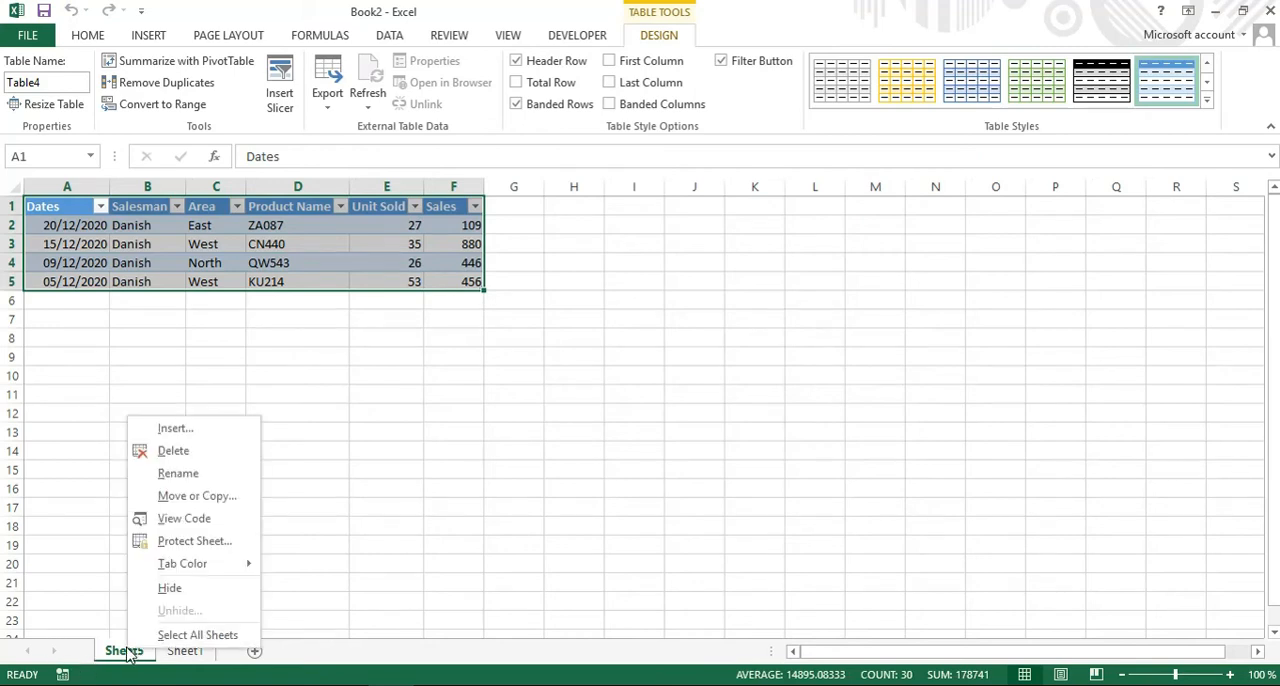
click(172, 451)
click(590, 402)
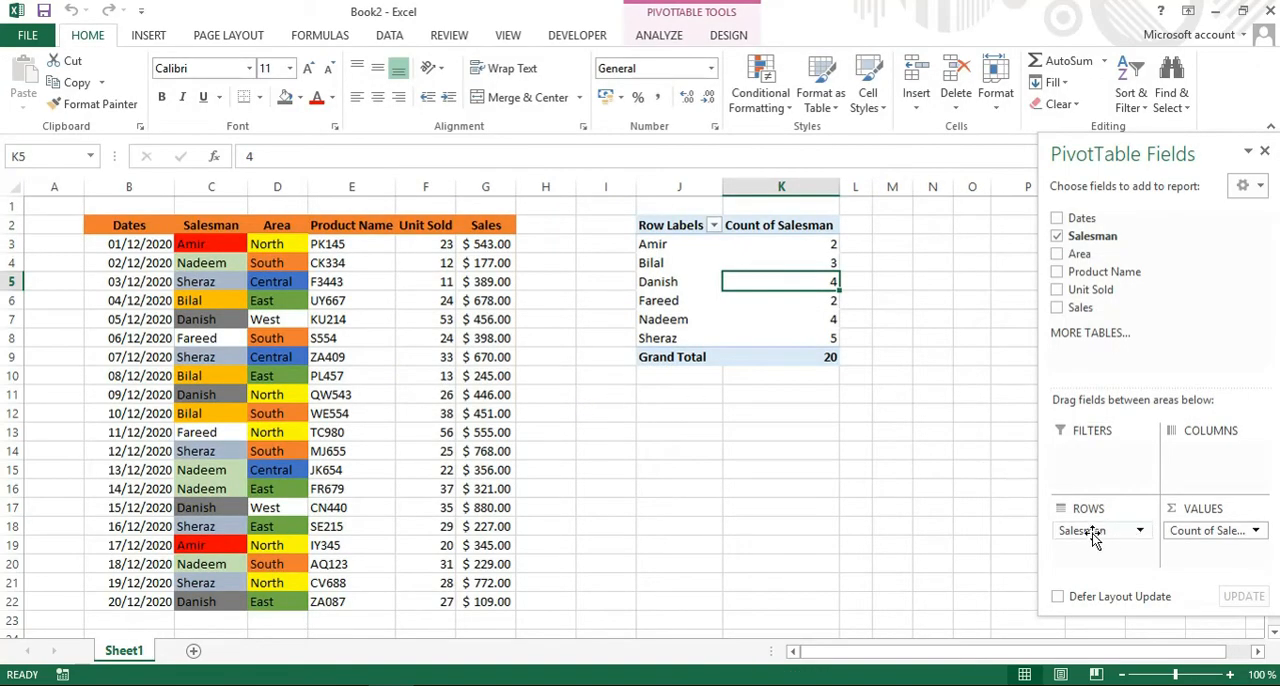
Replace Salesman with Area in both the PivotTable's rows and values to count the records per area.
drag(1092, 533, 1120, 263)
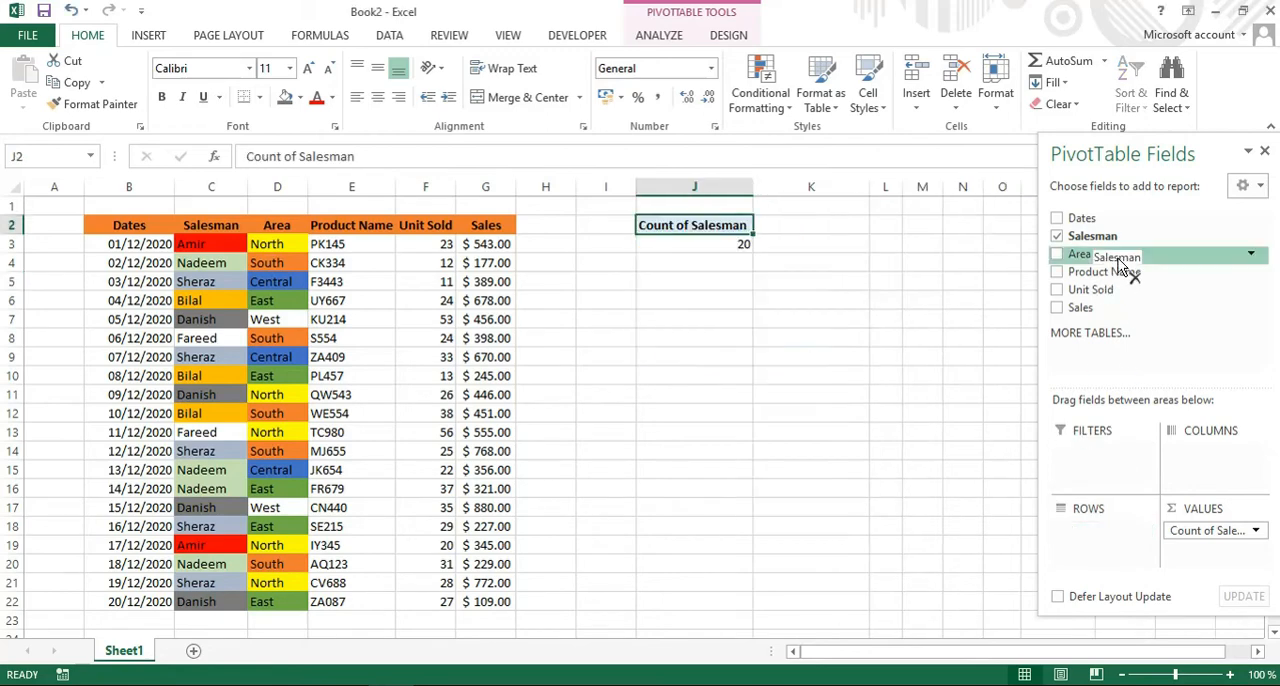
drag(1190, 530, 1127, 256)
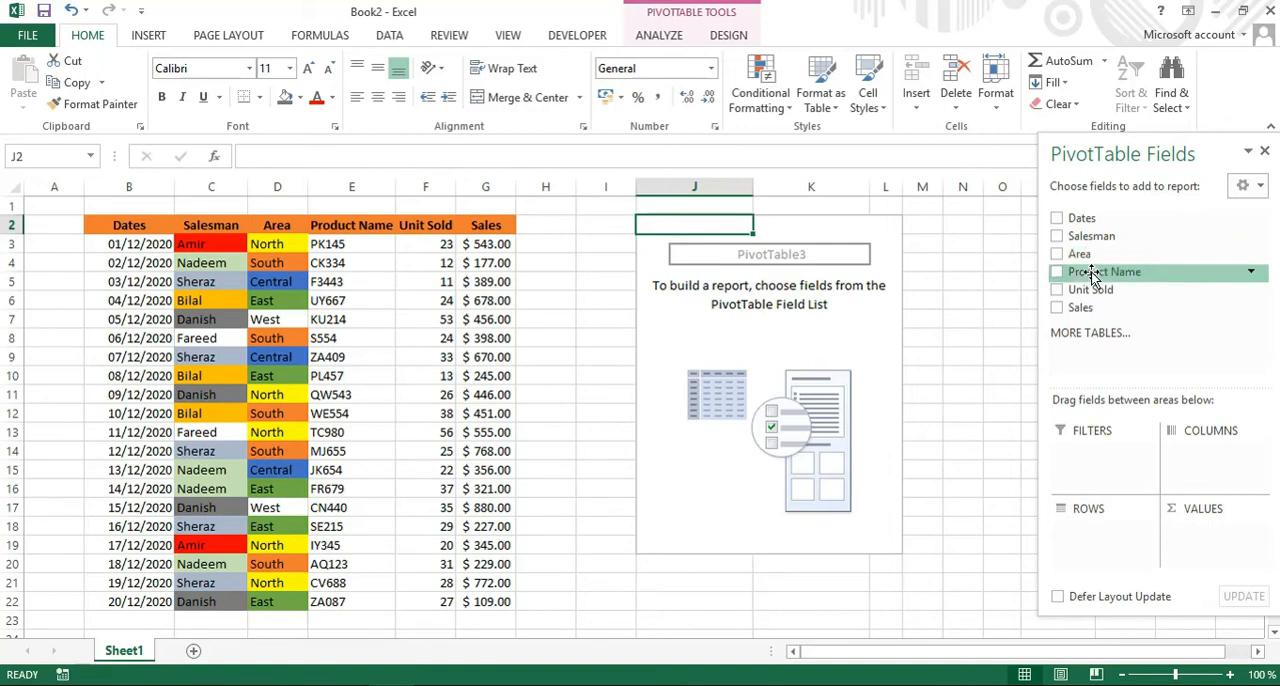
drag(1084, 258, 1096, 543)
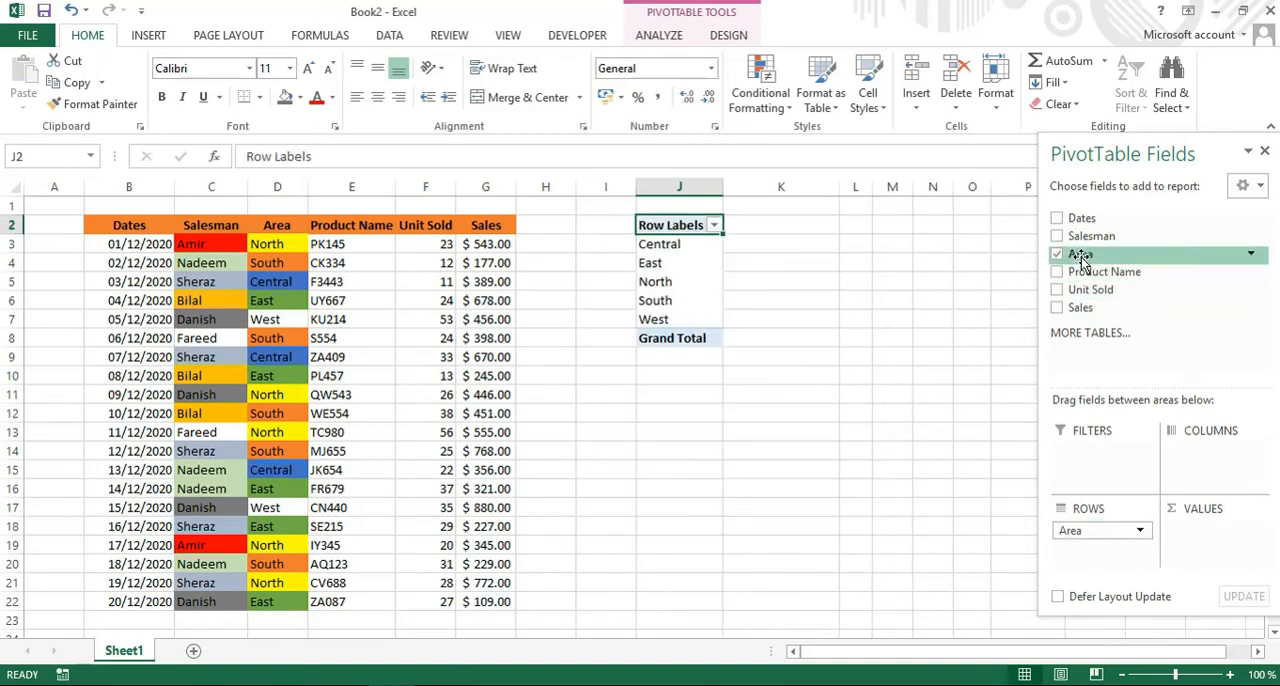
drag(1080, 258, 1212, 542)
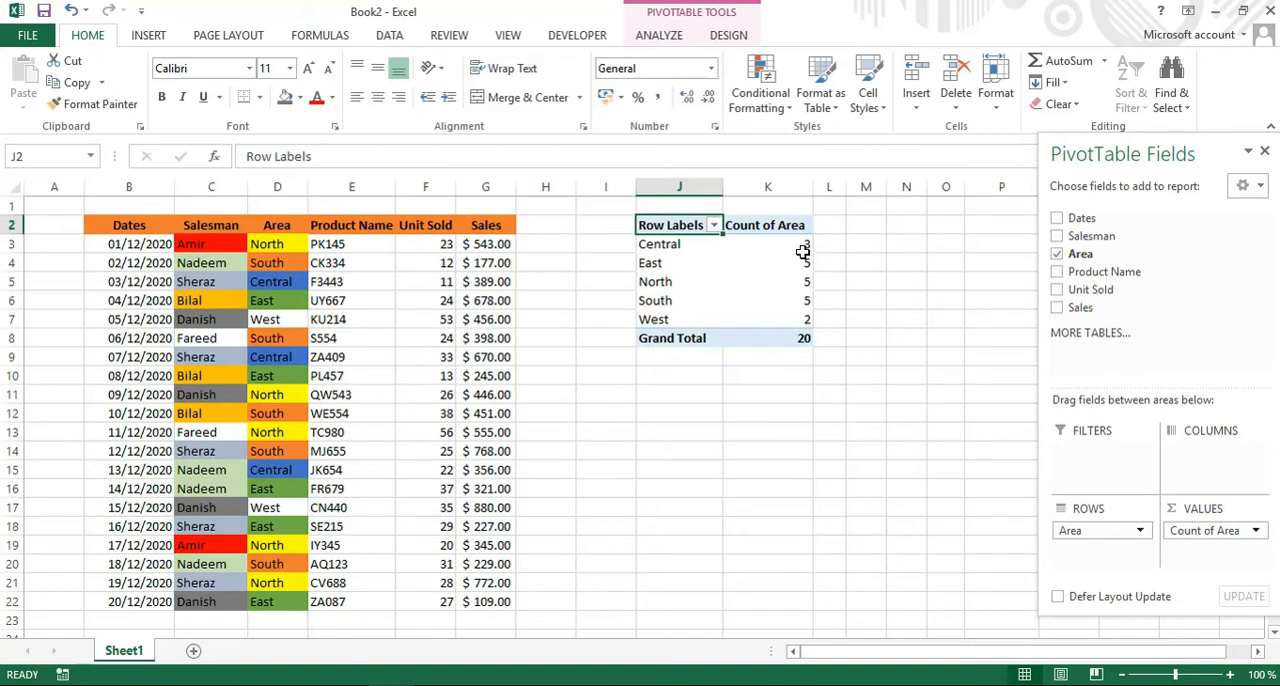
Extract the records behind the East area's Count of Area to a new sheet and widen its Dates column to show full dates.
mouse_move(803, 252)
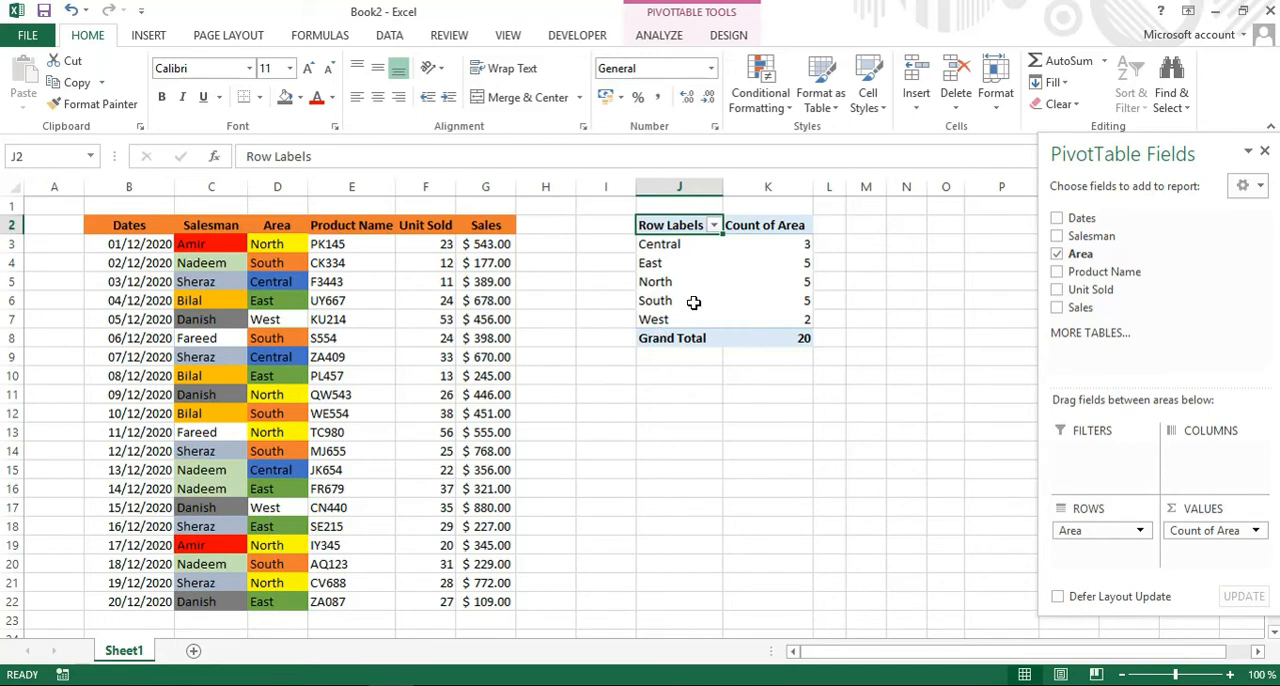
double_click(805, 264)
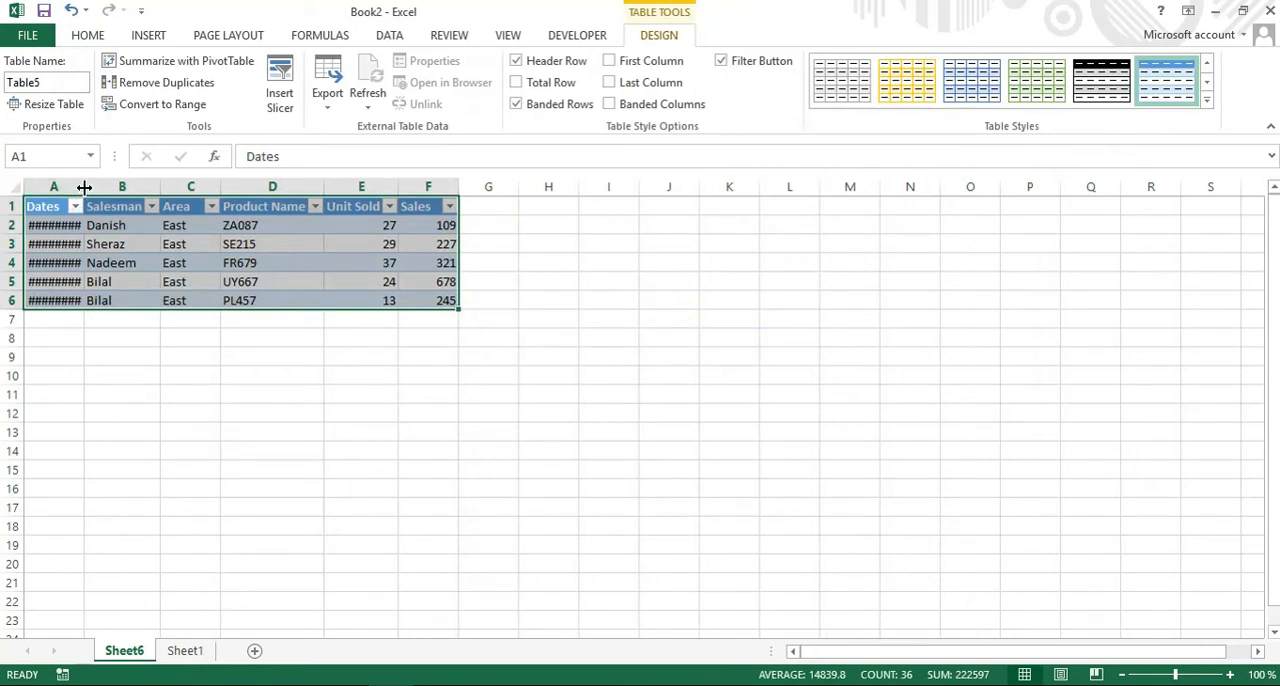
drag(84, 188, 118, 190)
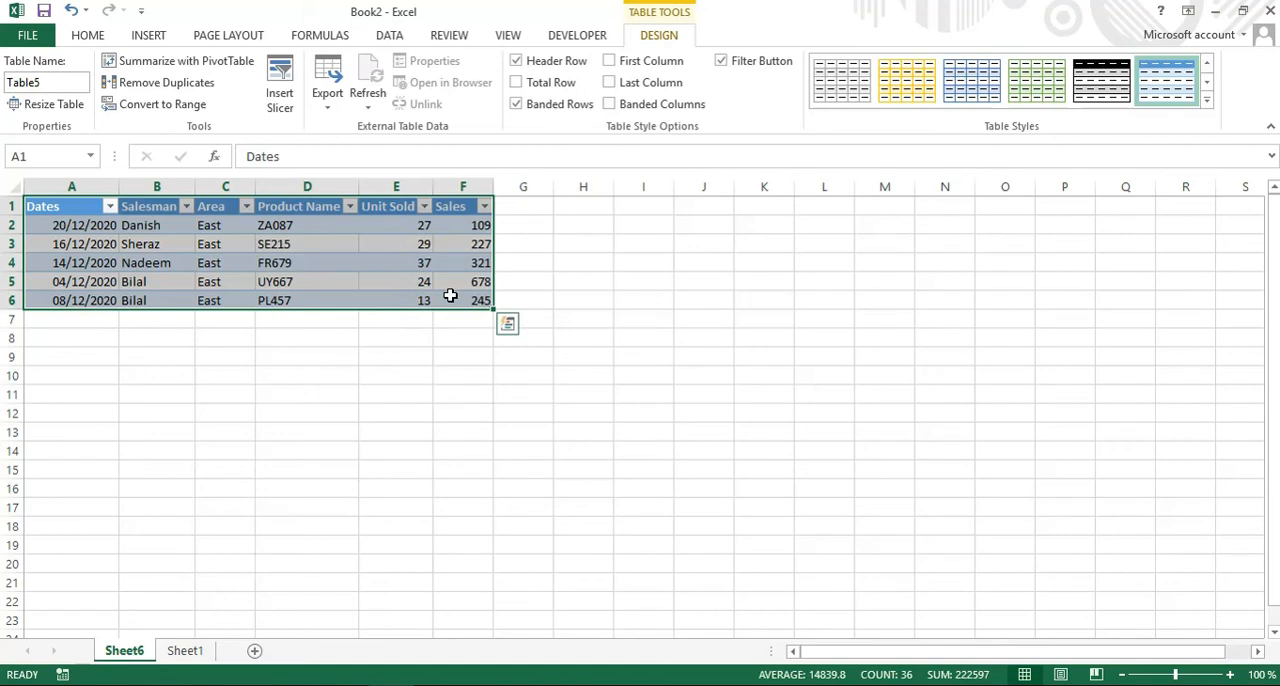
Clear Area from the rows and Count of Area from the values of the PivotTable on Sheet1.
click(186, 651)
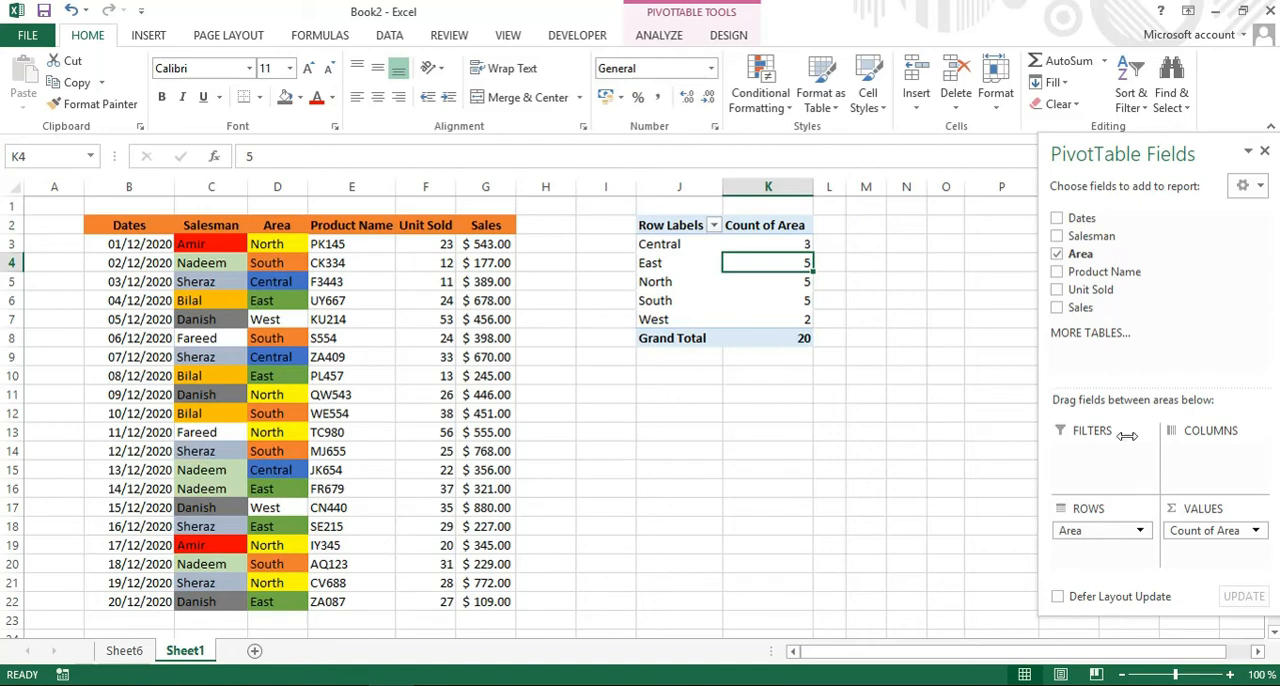
drag(1088, 535, 1134, 257)
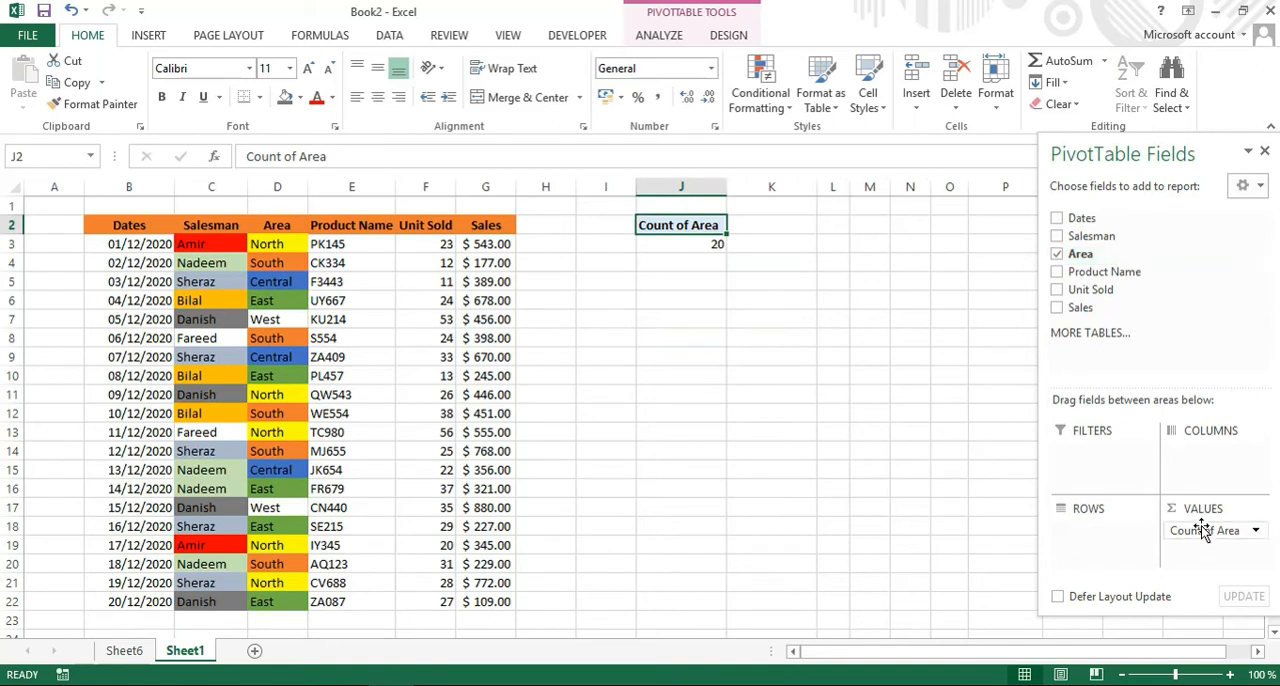
drag(1205, 530, 1155, 287)
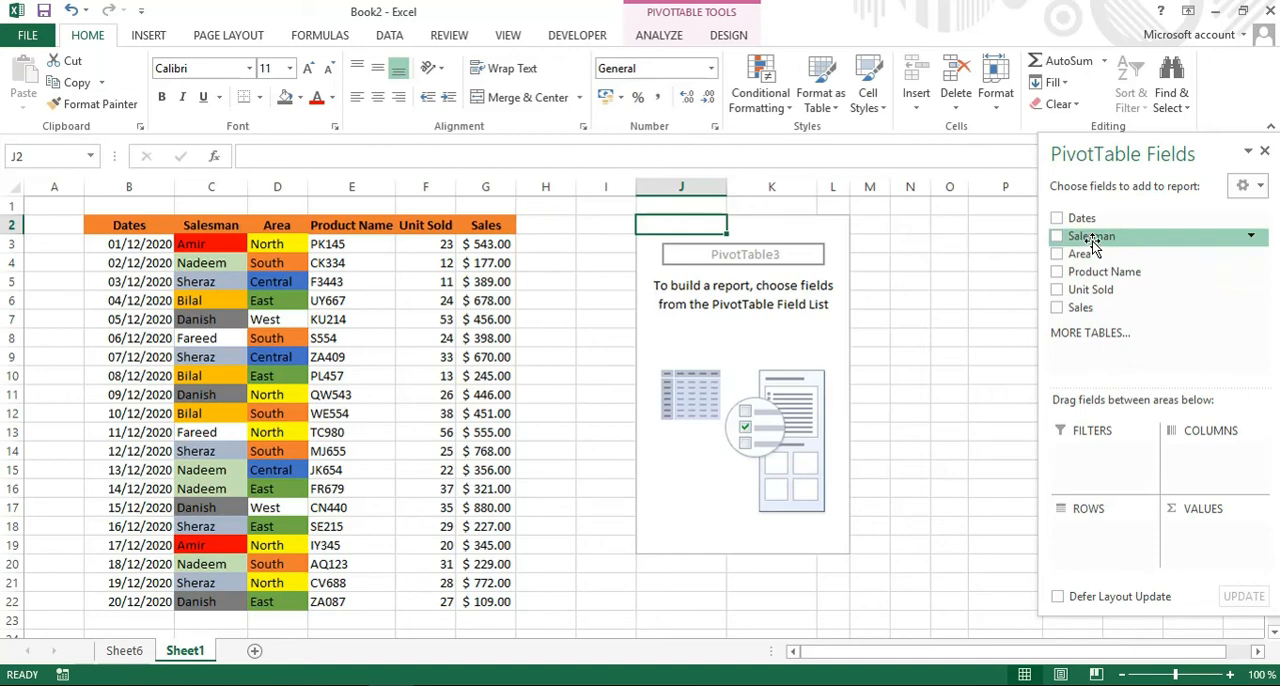
Add Salesman to the PivotTable's rows and Unit Sold to its values to sum the units sold per salesman.
drag(1093, 246, 1083, 543)
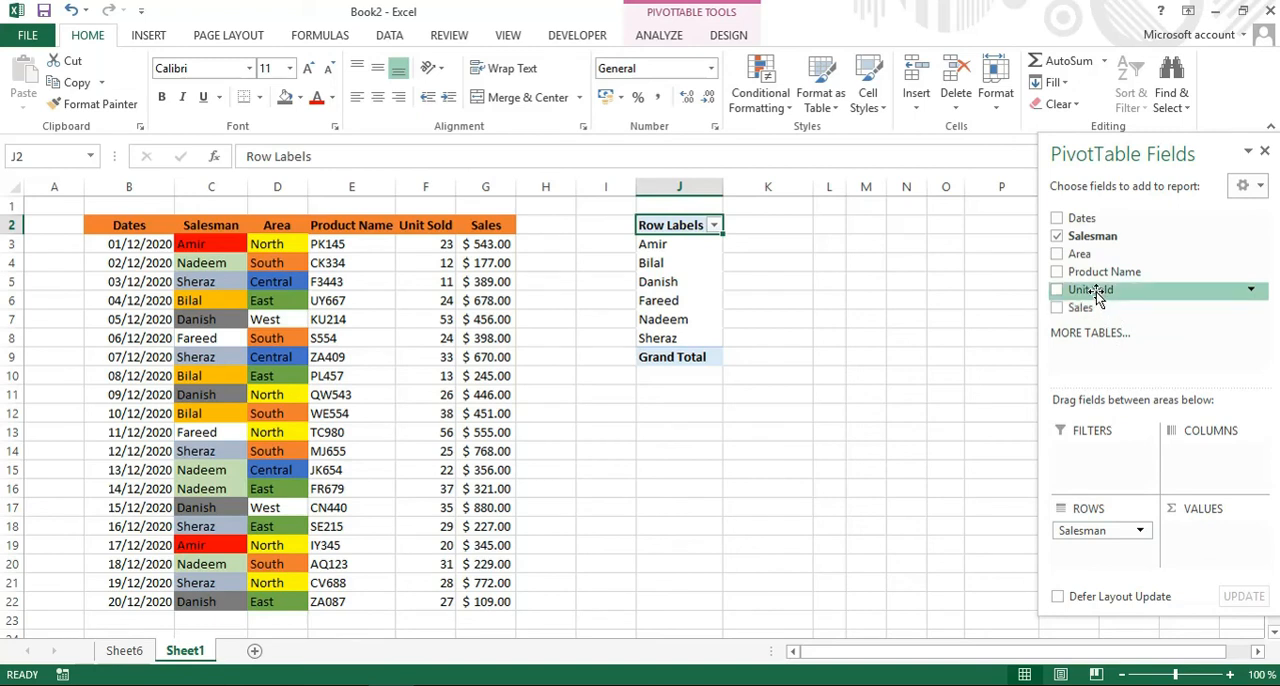
drag(1097, 296, 1200, 543)
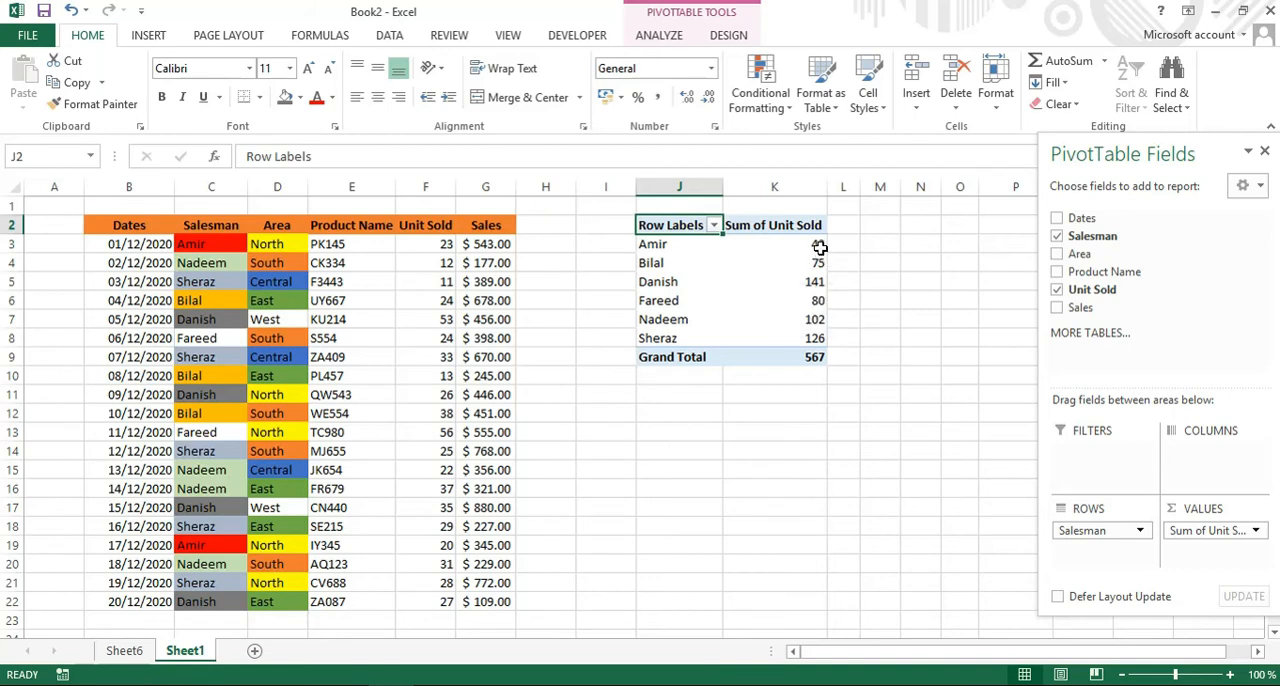
Extract the records behind the first salesman's Sum of Unit Sold to a new sheet and select their Unit Sold values to check the sum.
mouse_move(821, 249)
double_click(815, 246)
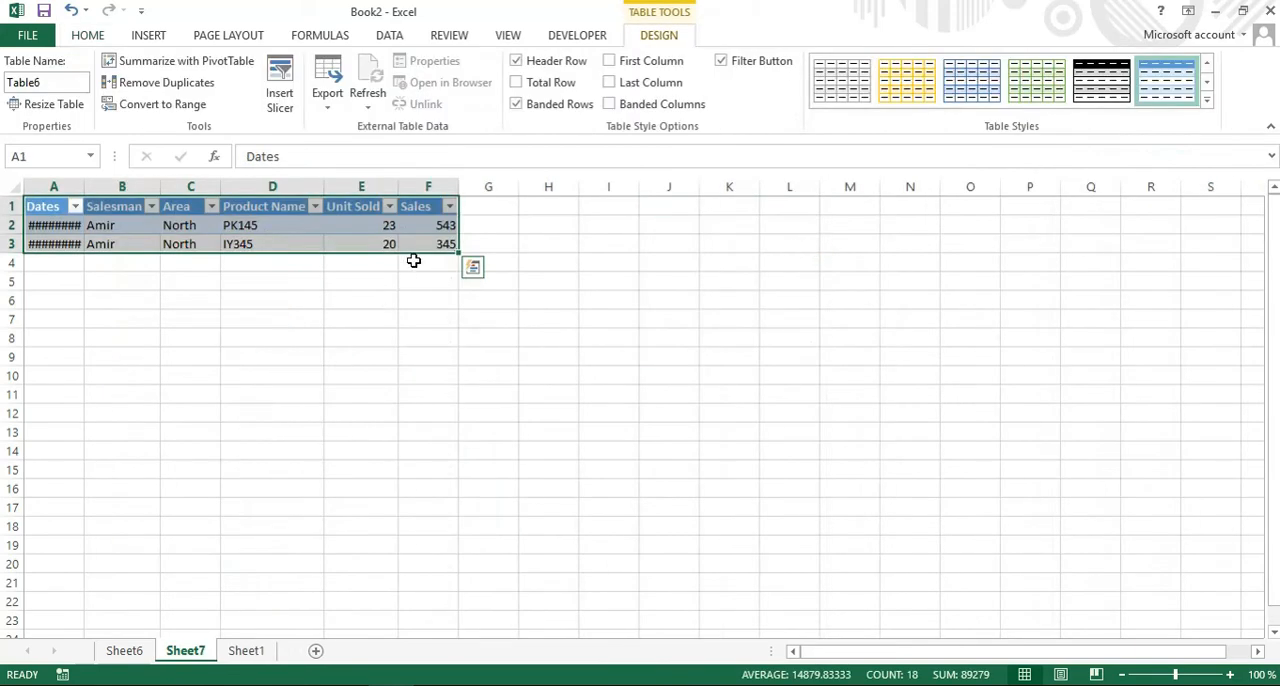
click(375, 226)
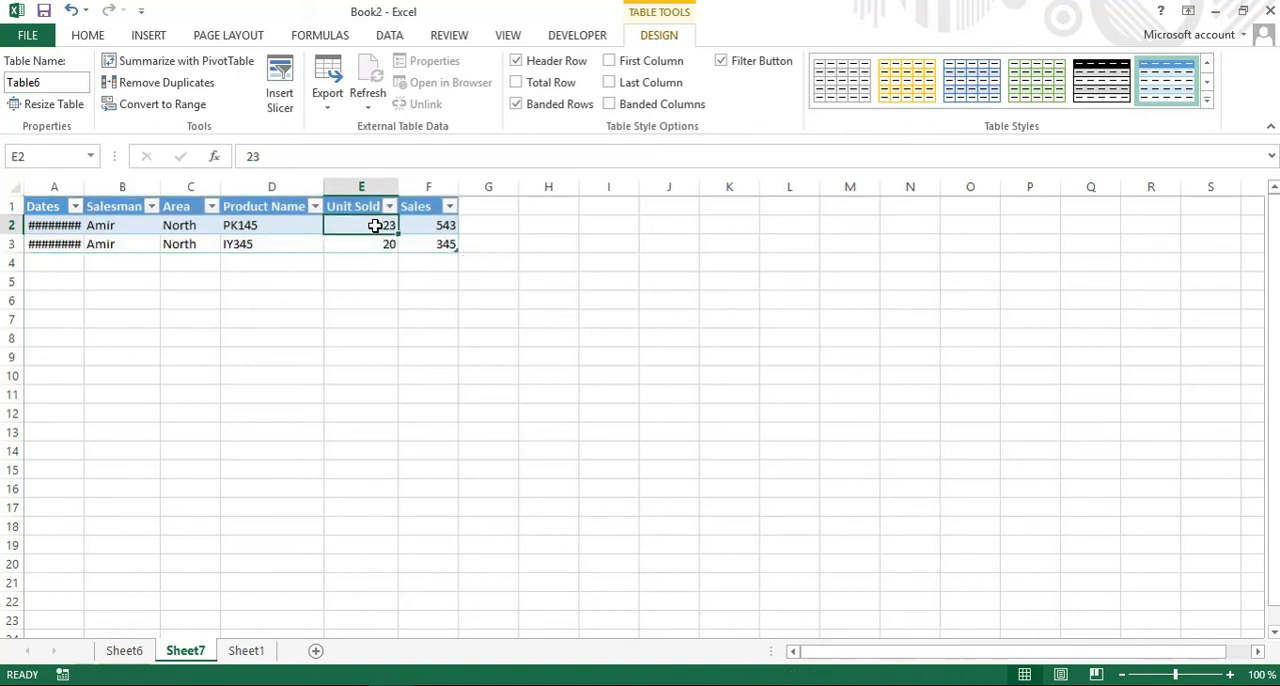
key(shift+Down)
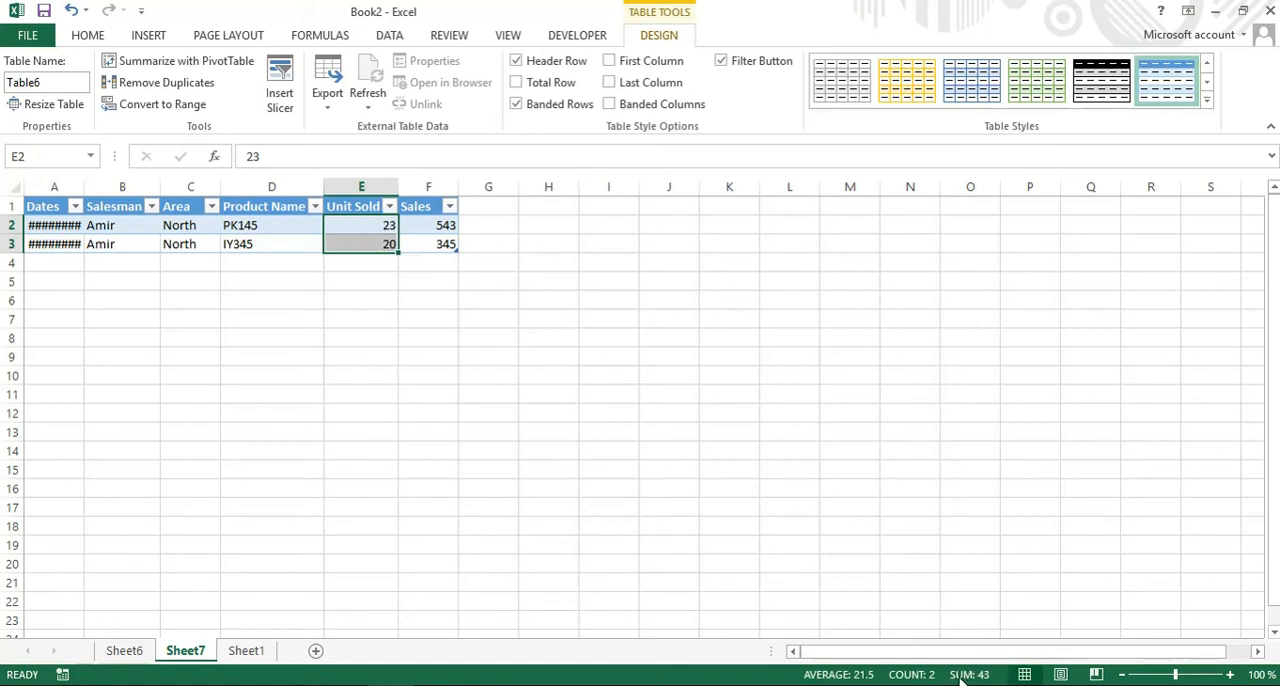
Add Area to the rows of the PivotTable on Sheet1 and place it above Salesman to group the salesmen by area.
click(247, 651)
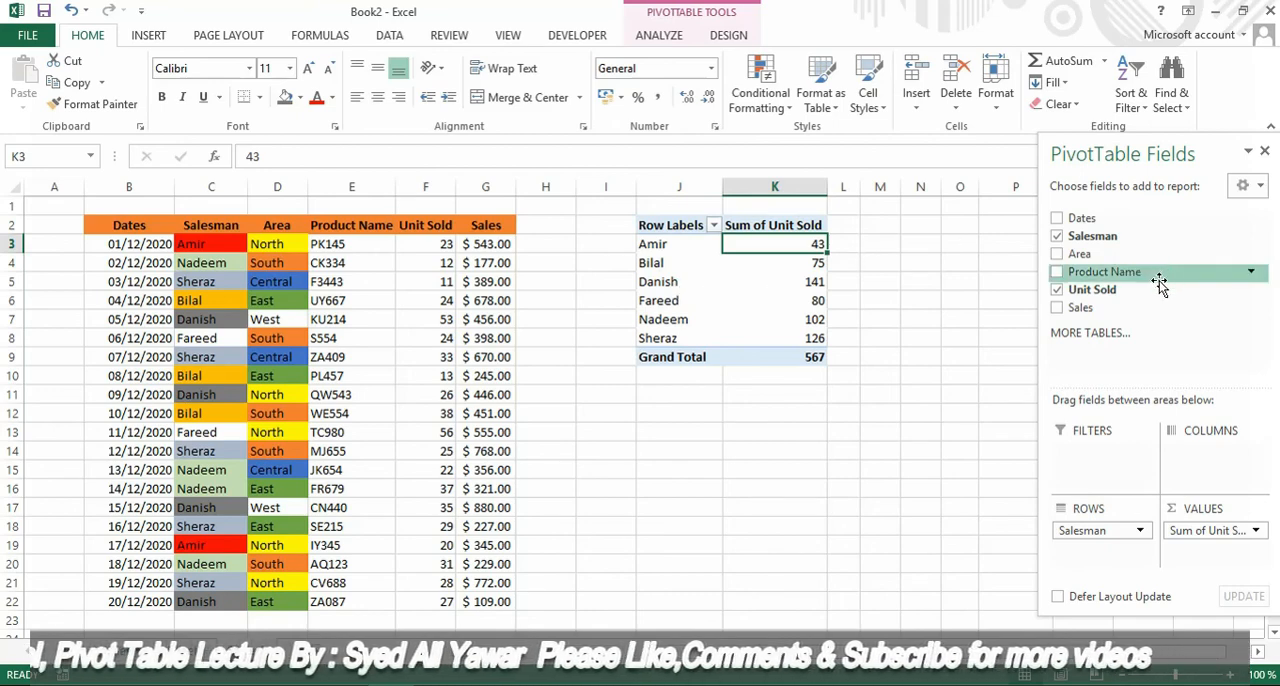
drag(1076, 257, 1096, 558)
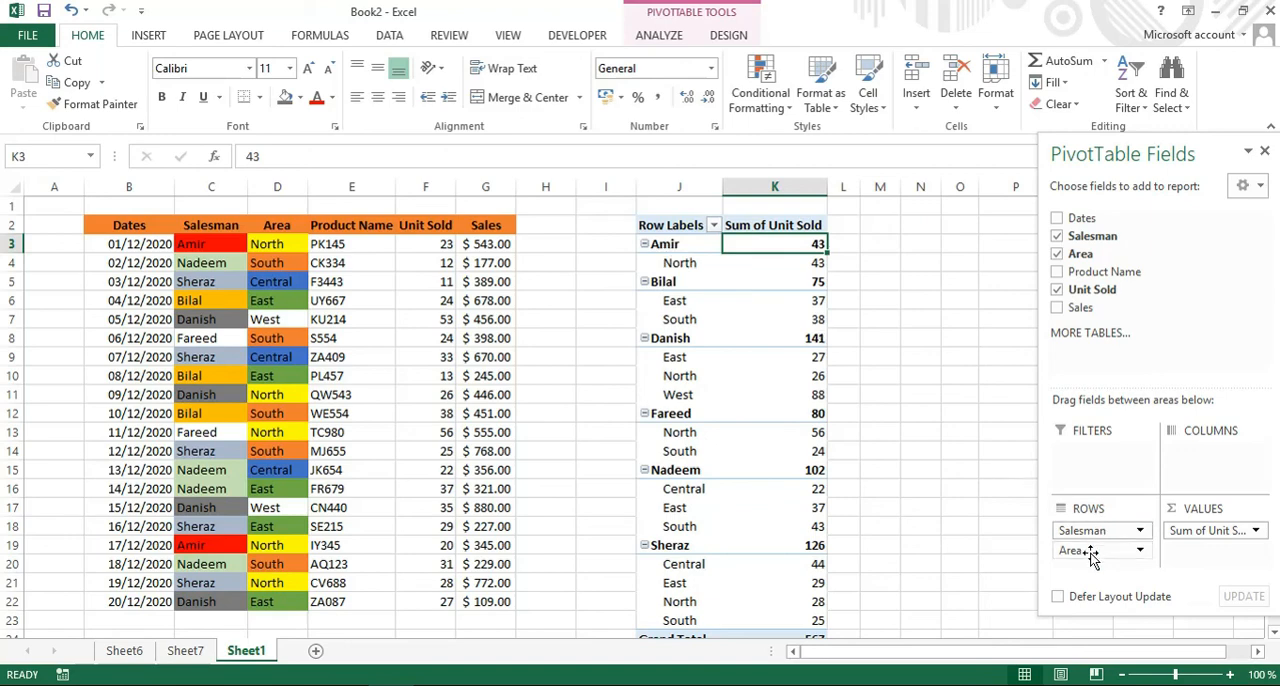
drag(1091, 558, 1091, 537)
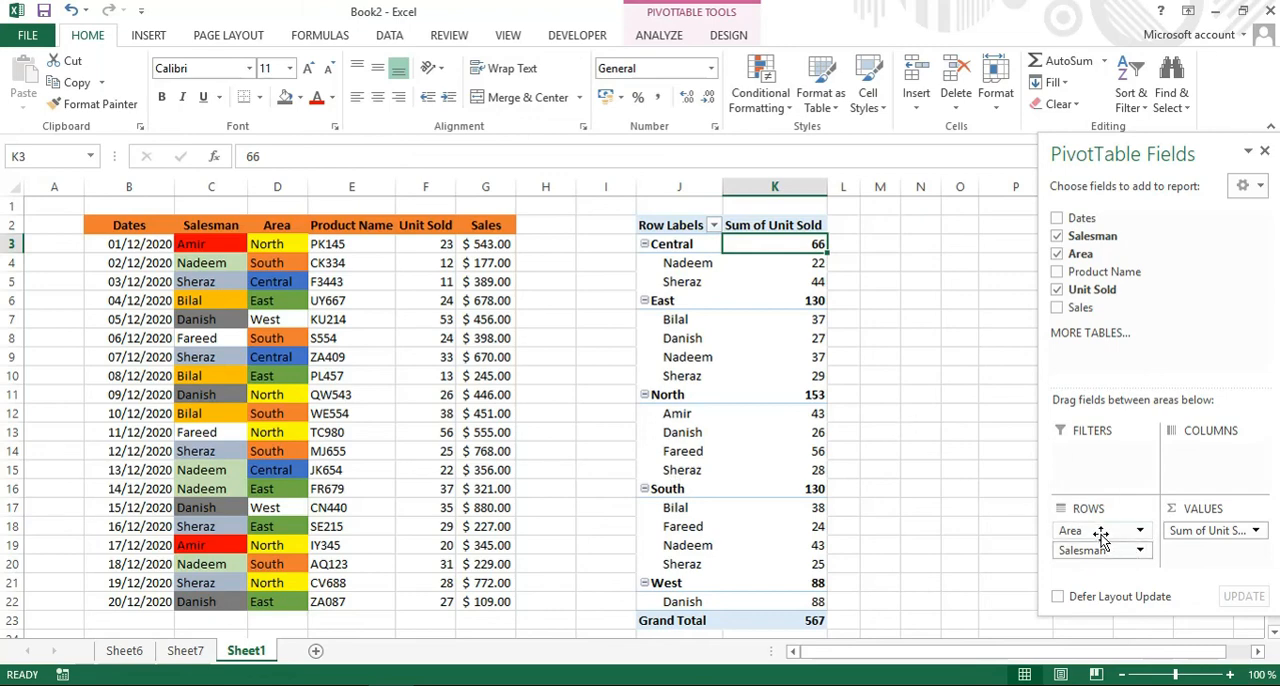
Clear Area and Salesman from the PivotTable's rows and Sum of Unit Sold from its values.
drag(1101, 534, 1085, 290)
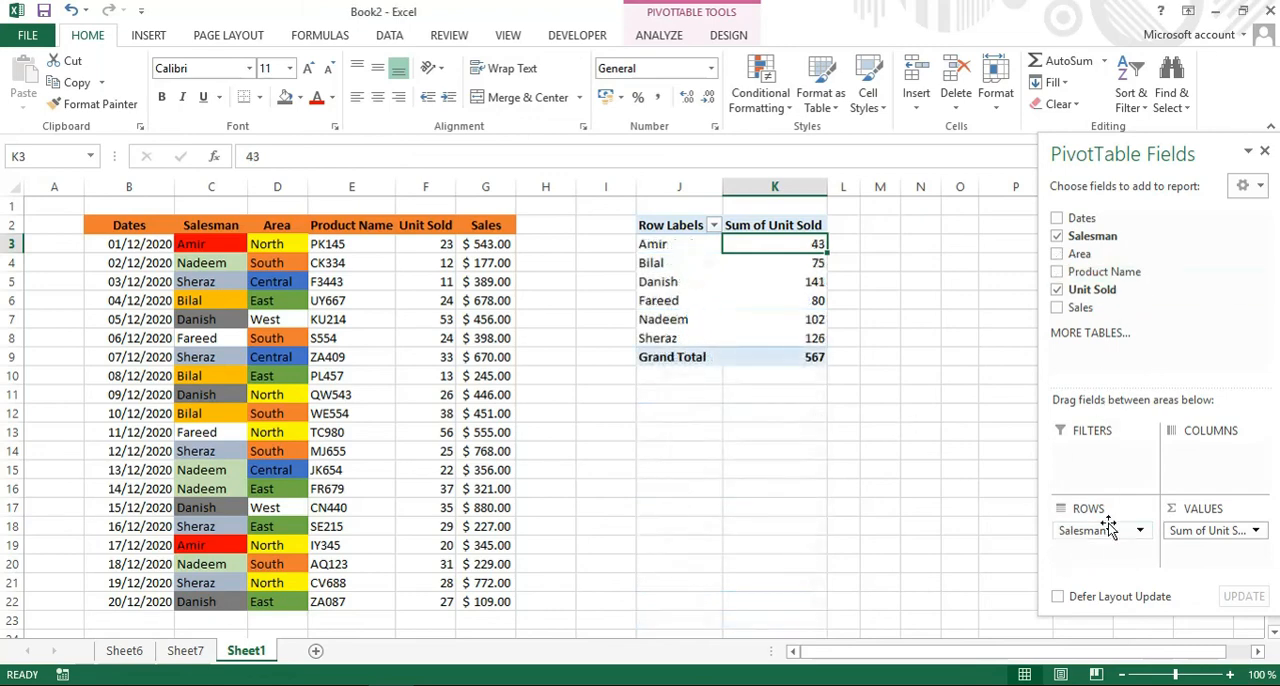
drag(1103, 535, 1150, 255)
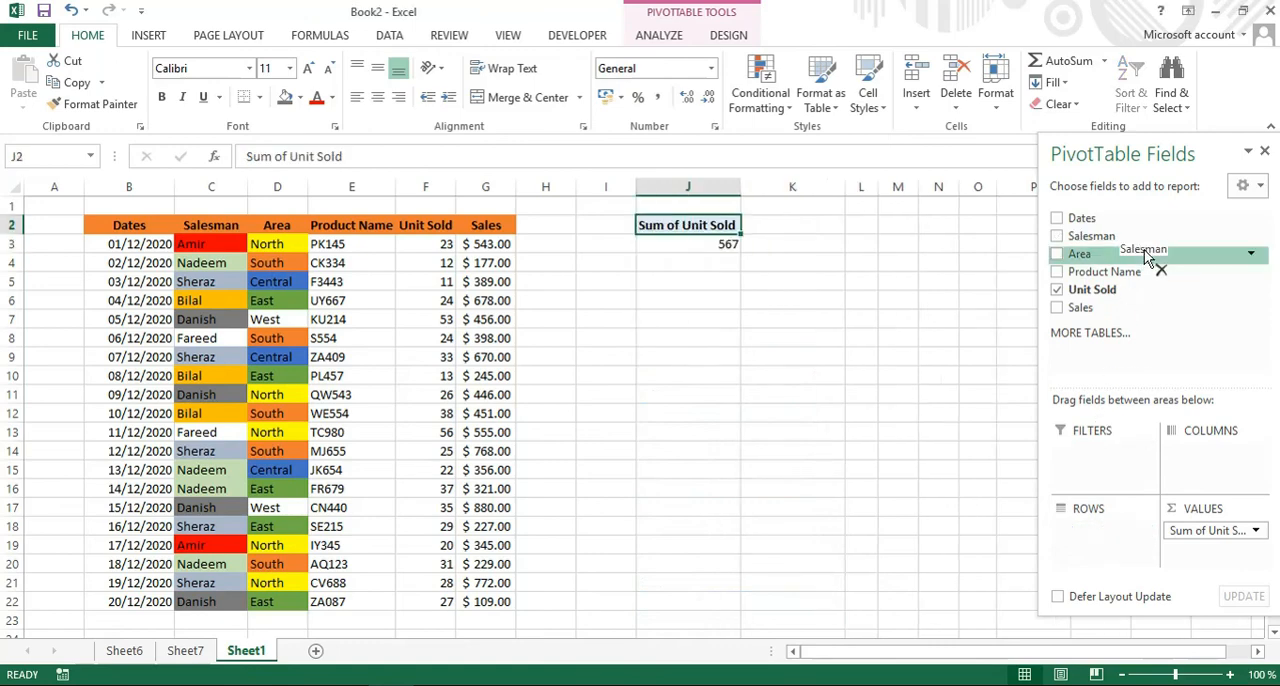
drag(1215, 532, 1148, 249)
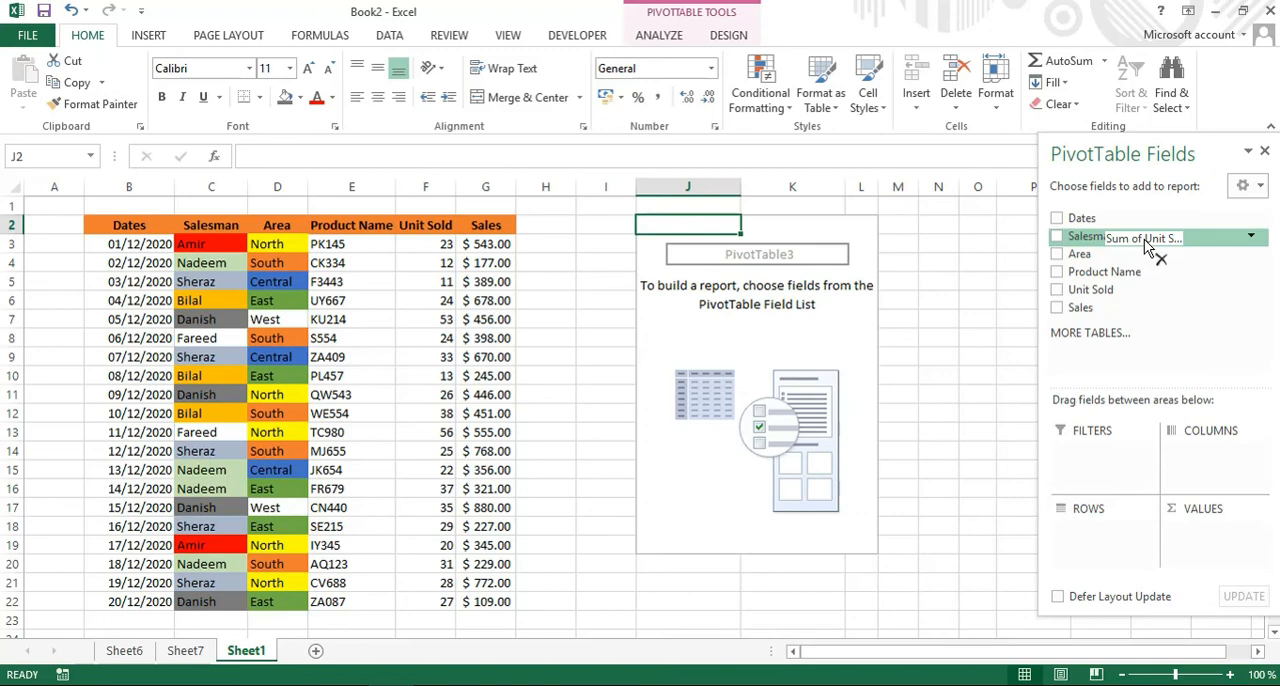
drag(1147, 246, 1139, 251)
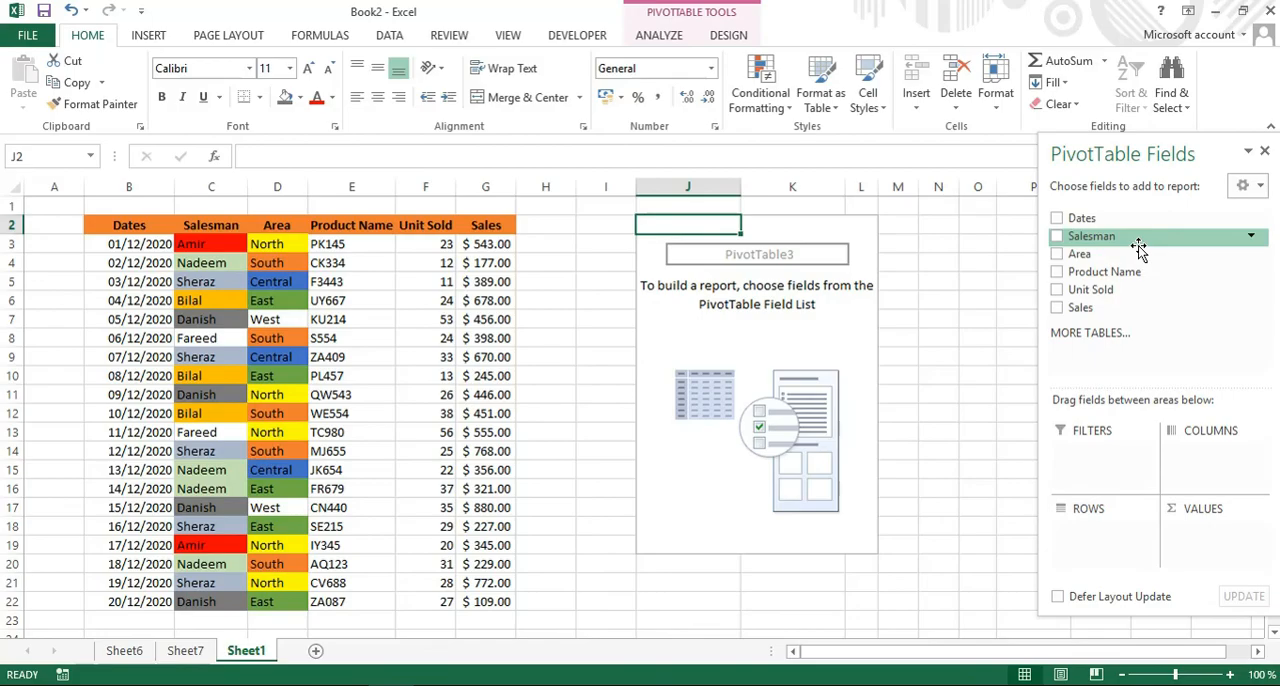